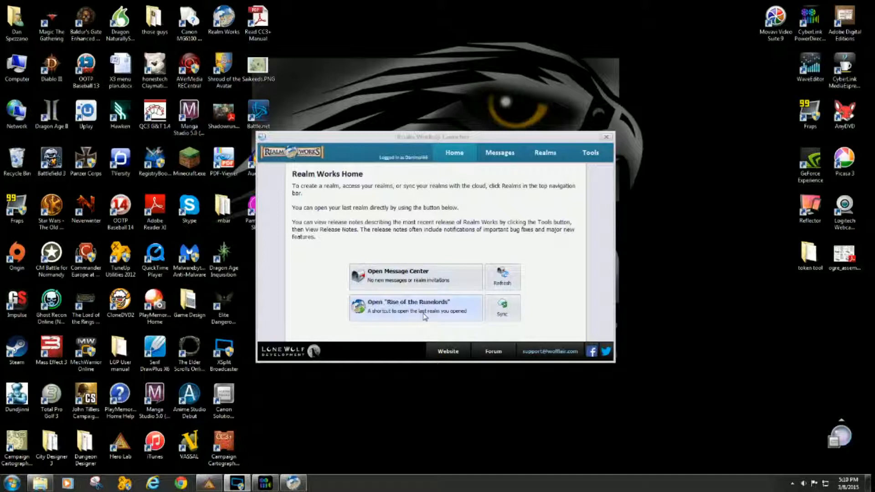
# Open the Rise of the Runelords realm and dismiss the new release notification.
pyautogui.click(547, 156)
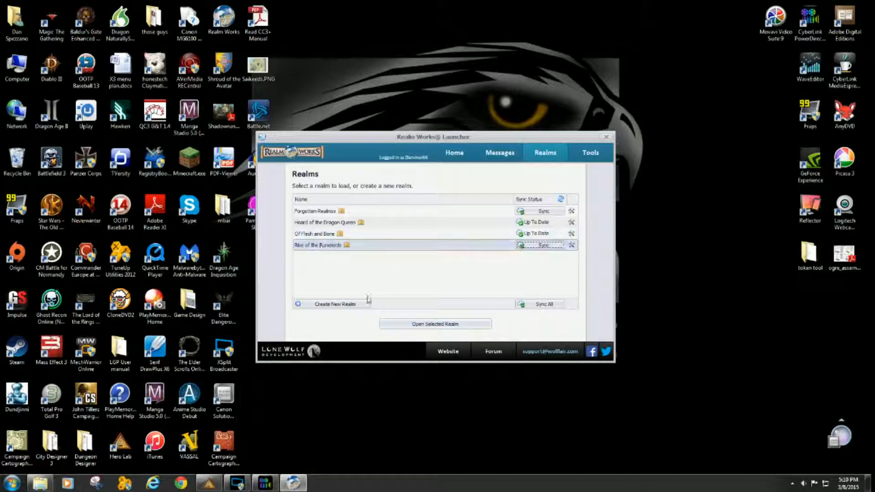
pyautogui.click(430, 326)
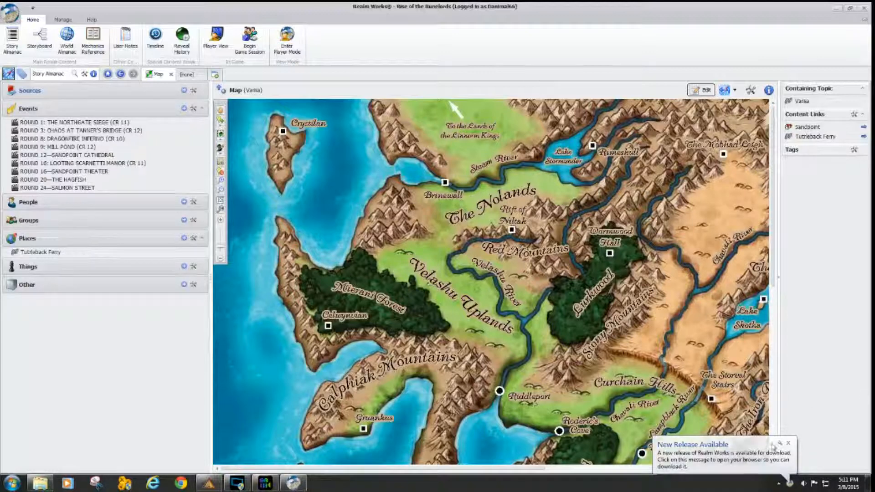
pyautogui.click(788, 443)
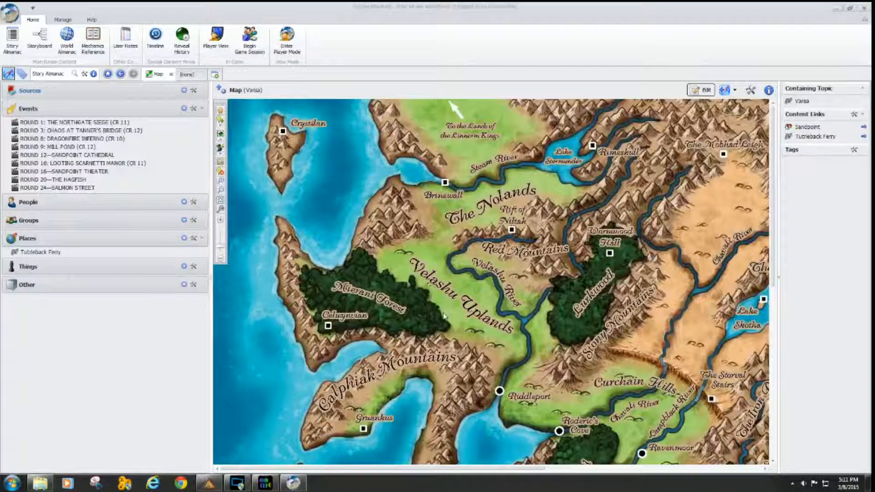
# Examine the existing pins at Sandpoint and Turtleback Ferry on the Varisa map.
pyautogui.moveTo(774, 184); pyautogui.dragTo(782, 357)
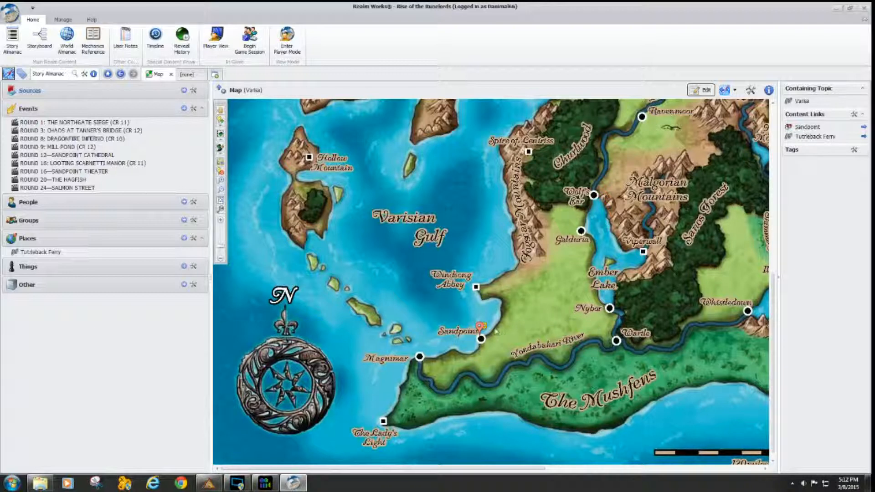
pyautogui.moveTo(482, 328)
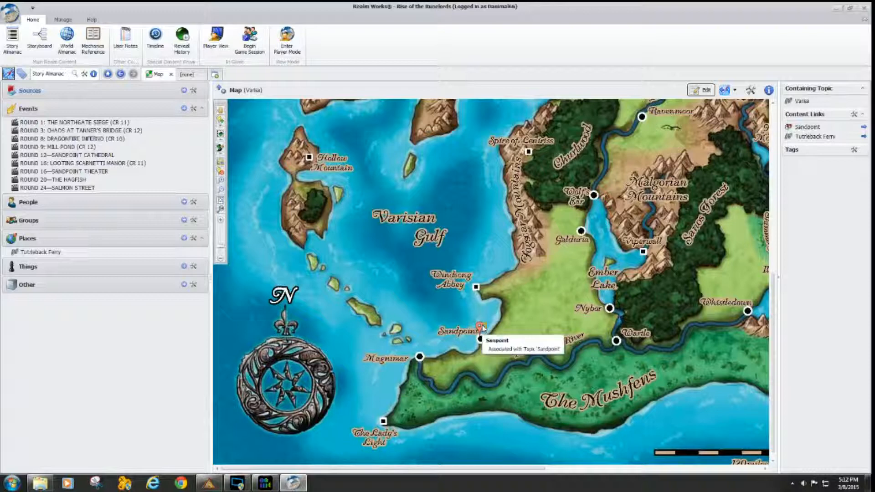
pyautogui.rightClick(613, 308)
pyautogui.click(562, 322)
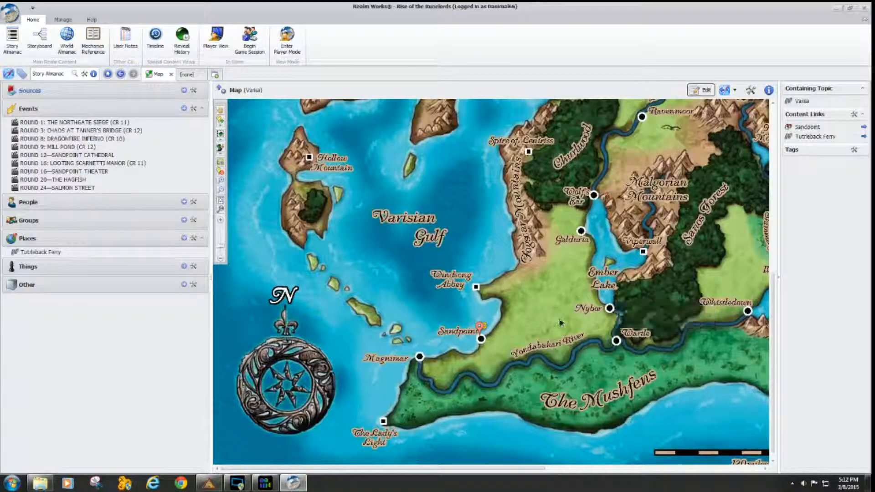
pyautogui.moveTo(375, 468); pyautogui.dragTo(472, 484)
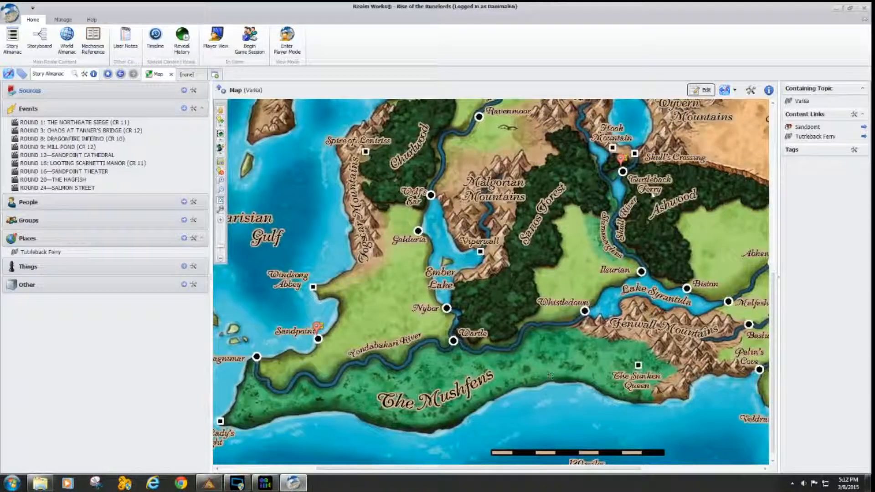
pyautogui.moveTo(622, 160)
pyautogui.moveTo(506, 471); pyautogui.dragTo(409, 481)
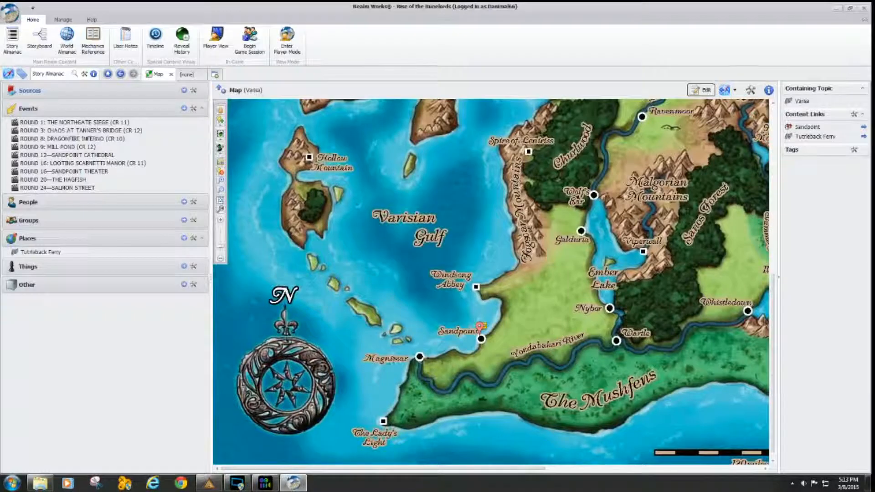
# Place a new pin on the Magnimar town marker of the Varisa map and name it Magnimar.
pyautogui.rightClick(420, 357)
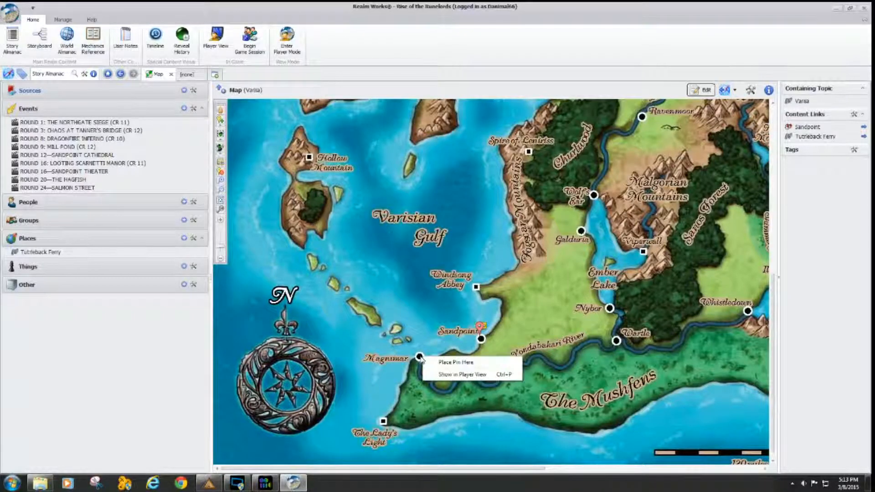
pyautogui.click(455, 363)
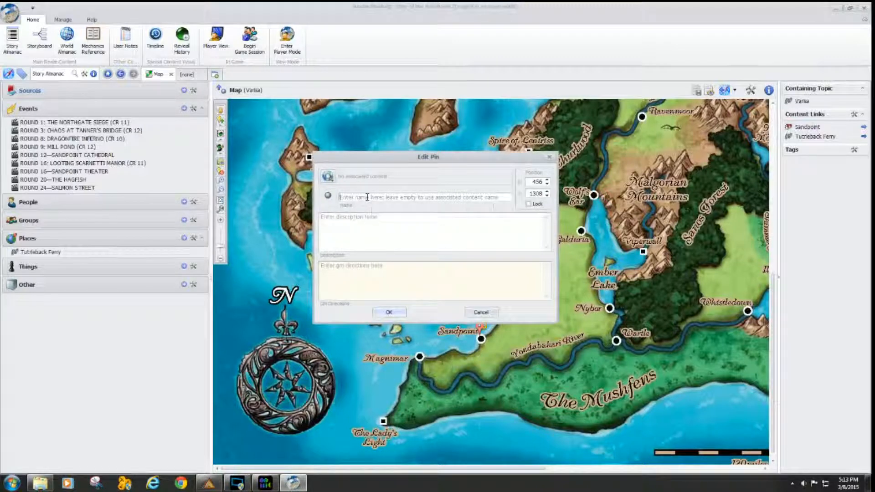
pyautogui.write('Mag')
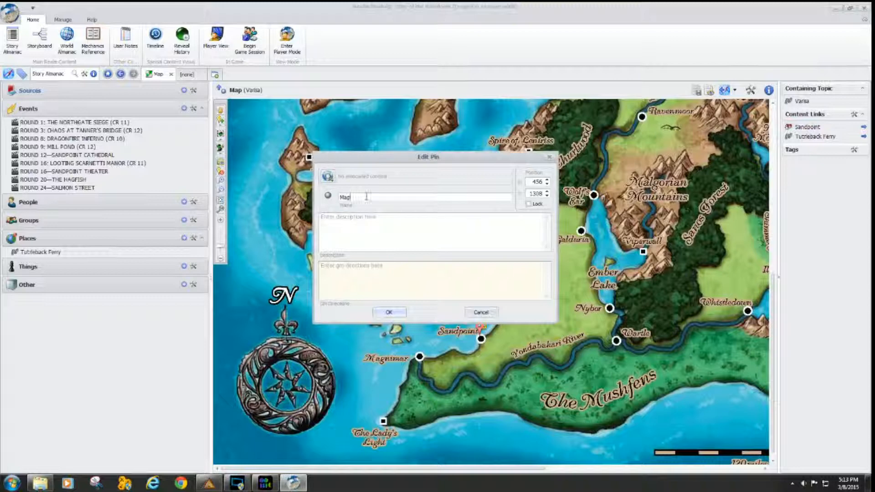
pyautogui.write('nimar')
# Add a GM directions note about Magnimar's module to the new pin and accept the pin.
pyautogui.click(360, 220)
pyautogui.write('H')
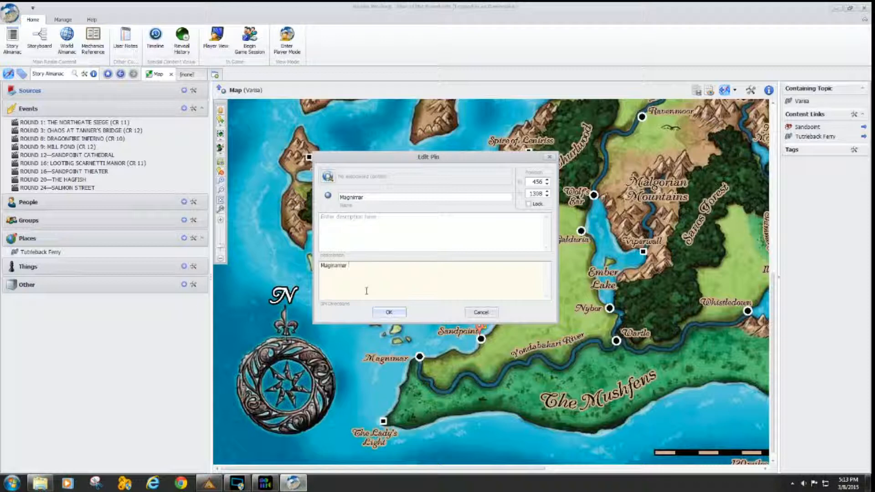
pyautogui.write('t 2 module')
pyautogui.click(389, 312)
pyautogui.moveTo(423, 347)
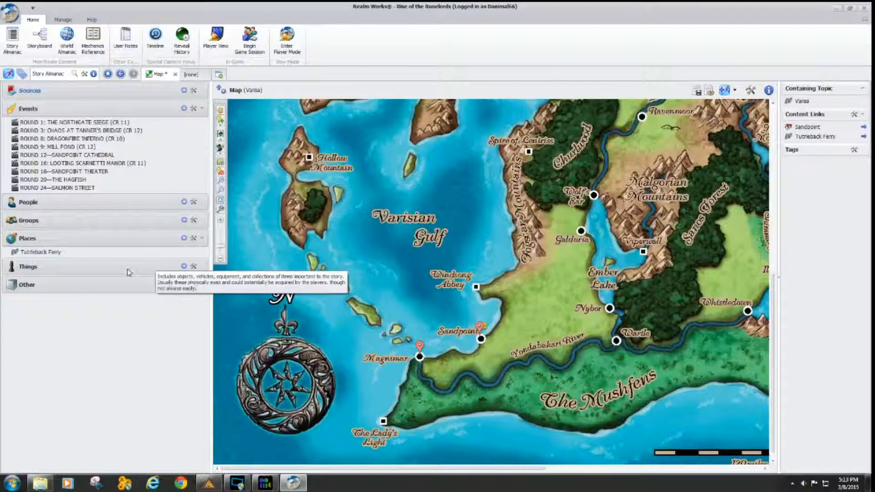
# Create a Community topic in the Places family, saving the map changes, and name the topic Magnimar.
pyautogui.click(184, 238)
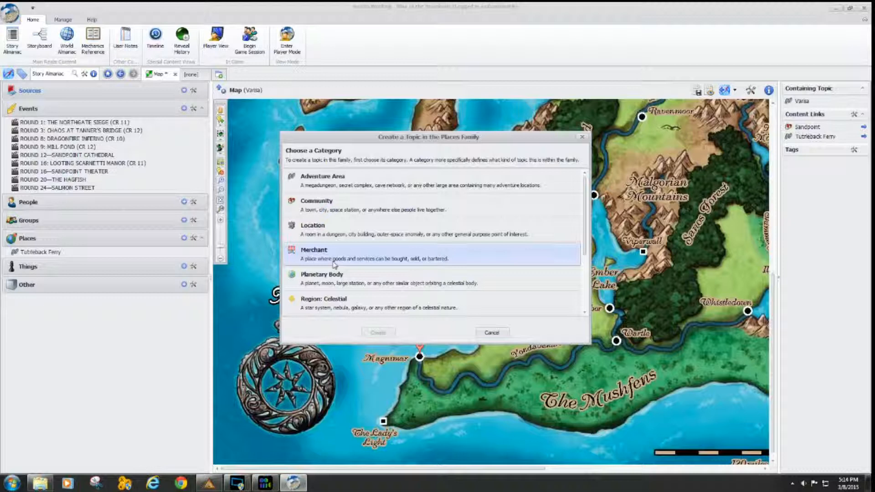
pyautogui.click(323, 215)
pyautogui.click(377, 333)
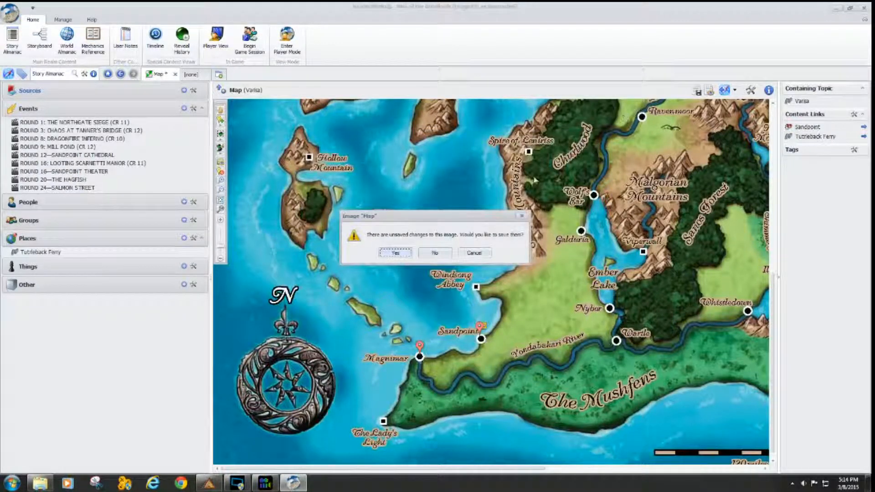
pyautogui.click(394, 254)
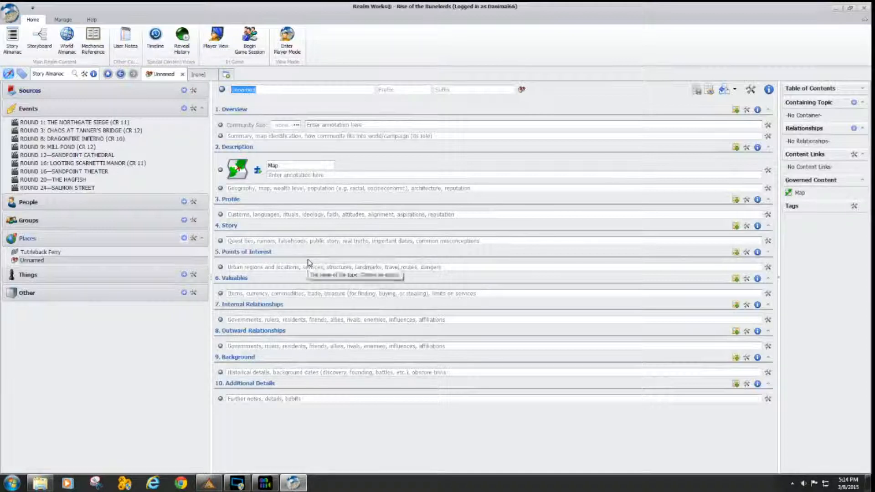
pyautogui.click(264, 90)
pyautogui.moveTo(269, 90); pyautogui.dragTo(229, 90)
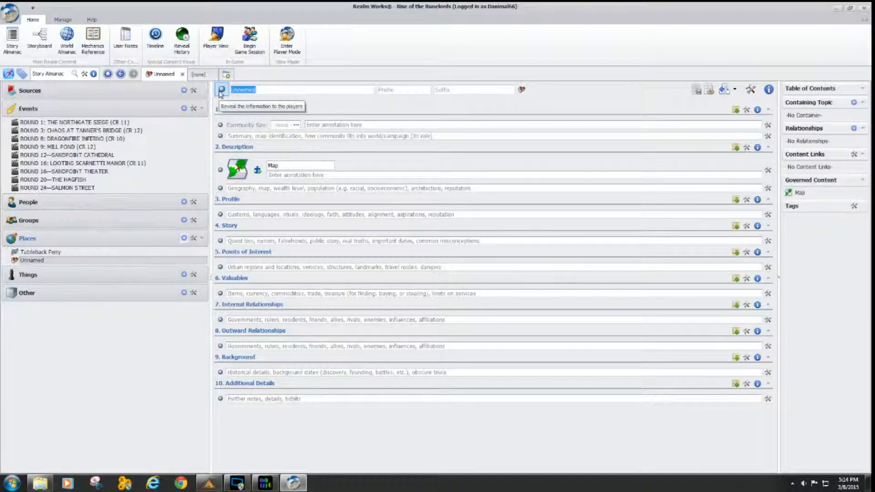
pyautogui.write('Magnim')
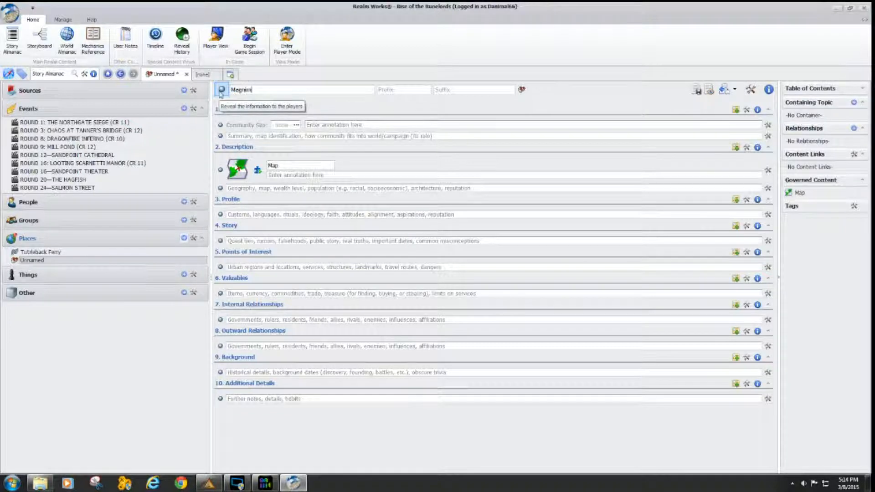
pyautogui.write('ar')
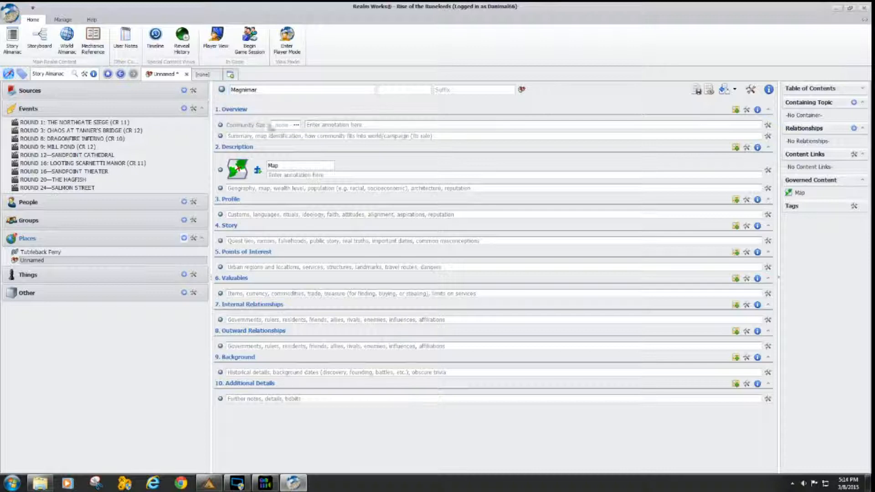
# Set Magnimar's community size to Large City and write "Magnimarf is a rocking town" as the overview summary.
pyautogui.click(296, 126)
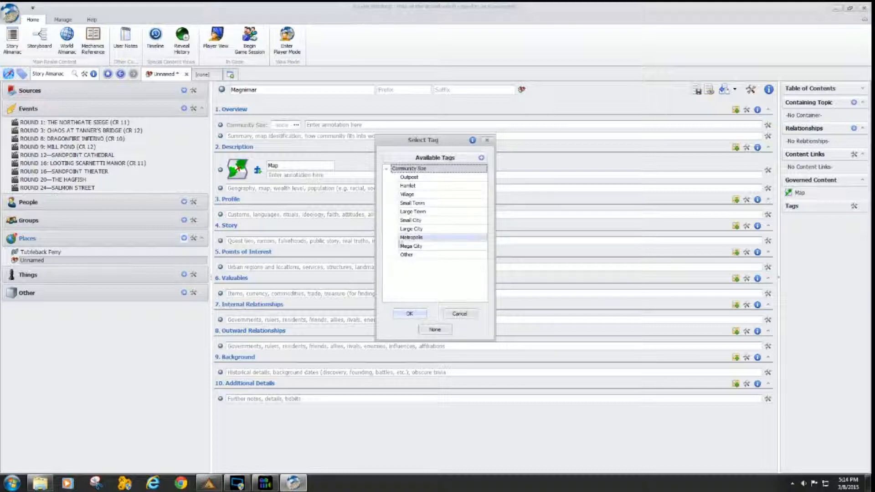
pyautogui.click(410, 229)
pyautogui.click(410, 313)
pyautogui.click(327, 125)
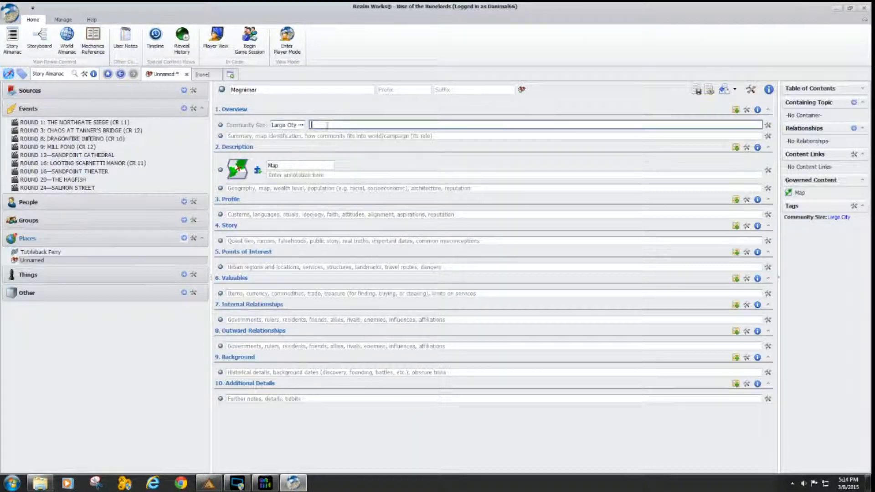
pyautogui.click(252, 137)
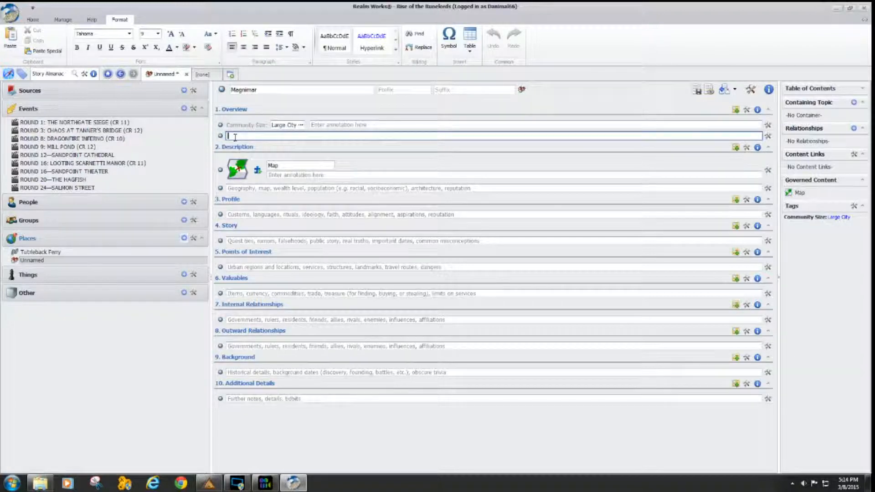
pyautogui.write('Magnimarf is a rocking town')
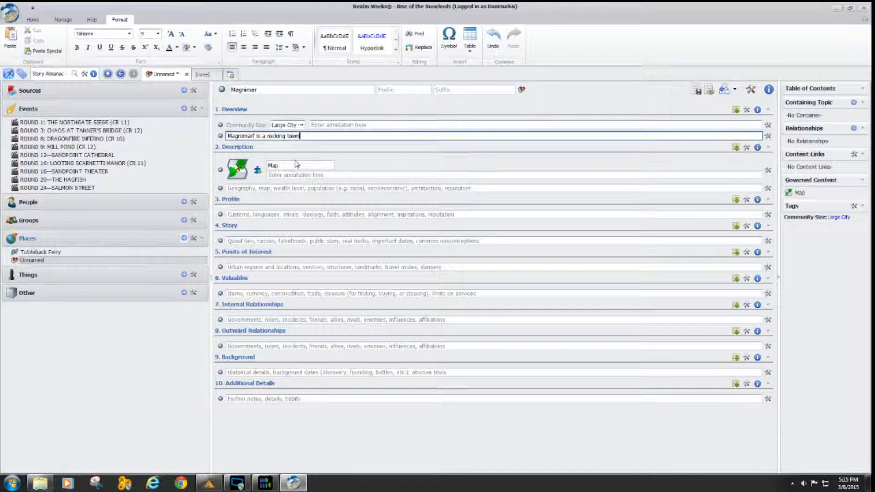
# Save the Magnimar topic, open its Map entry and load the image magnimar.png into it.
pyautogui.click(320, 163)
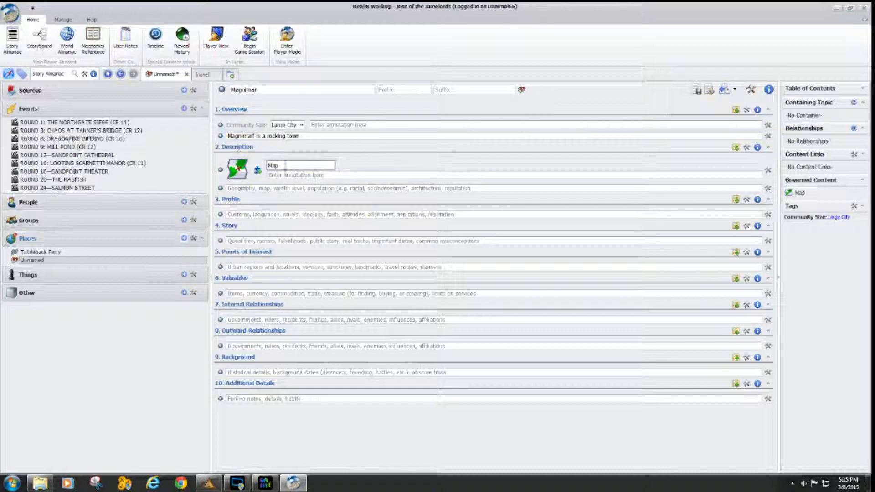
pyautogui.click(237, 171)
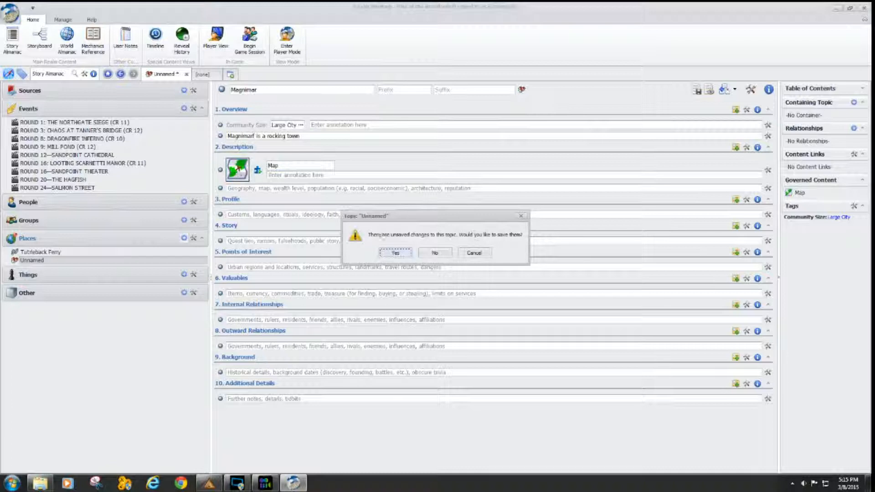
pyautogui.click(395, 253)
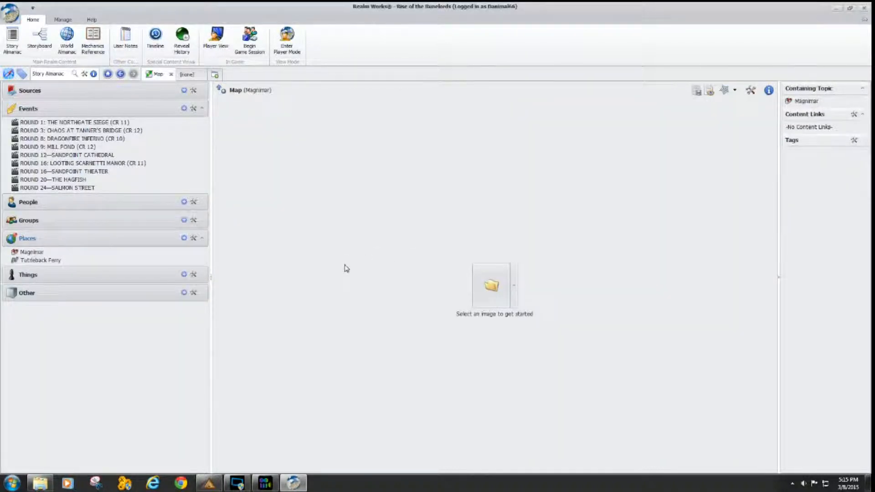
pyautogui.click(494, 288)
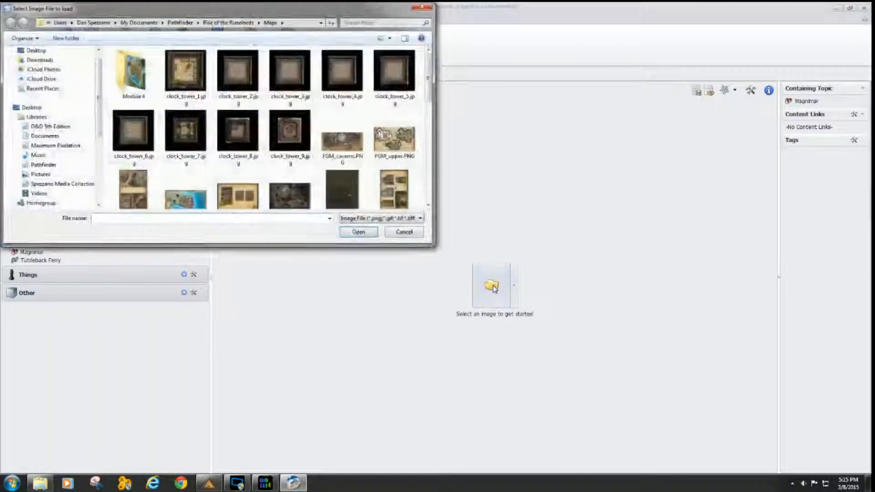
pyautogui.moveTo(429, 85); pyautogui.dragTo(428, 136)
pyautogui.click(397, 143)
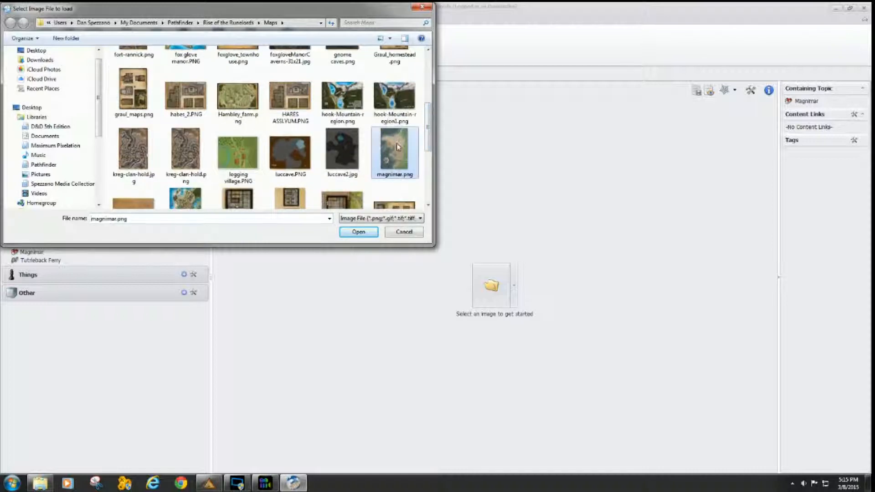
pyautogui.click(357, 232)
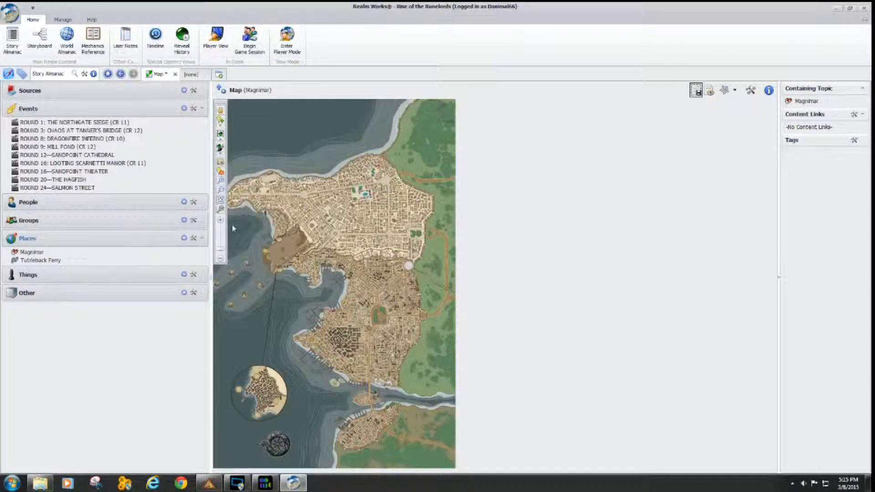
# Examine the districts of the loaded Magnimar city map at a closer zoom.
pyautogui.moveTo(221, 250); pyautogui.dragTo(221, 248)
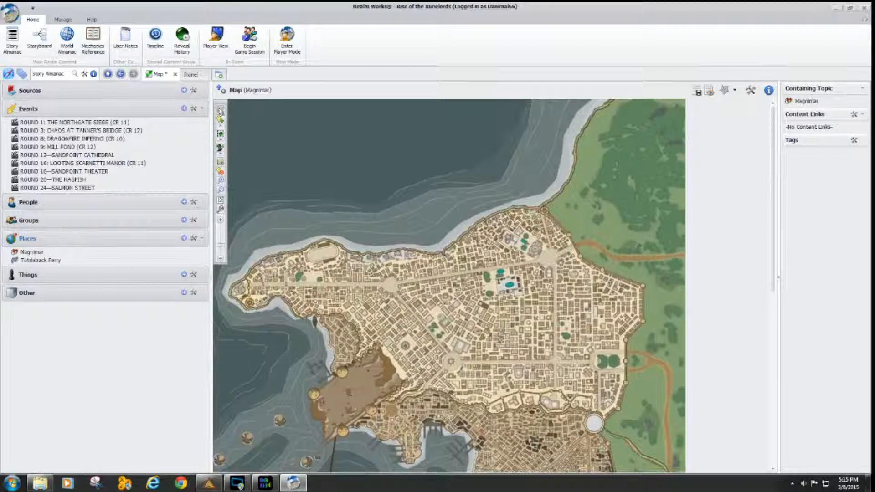
pyautogui.moveTo(441, 333); pyautogui.dragTo(451, 207)
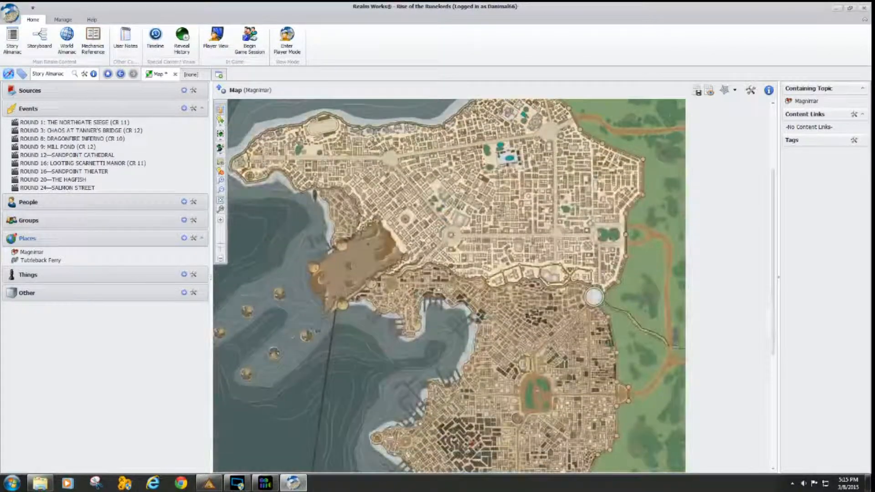
pyautogui.moveTo(465, 303); pyautogui.dragTo(462, 213)
pyautogui.moveTo(493, 262); pyautogui.dragTo(493, 253)
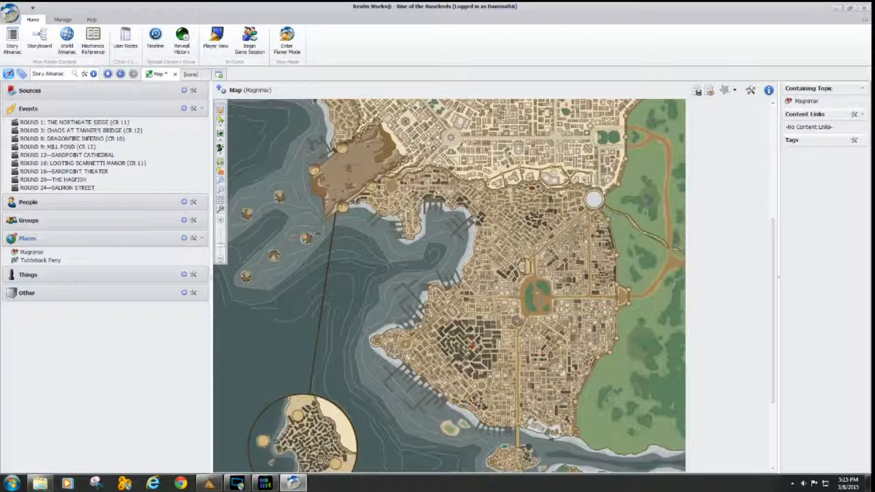
pyautogui.scroll(4, 538, 295)
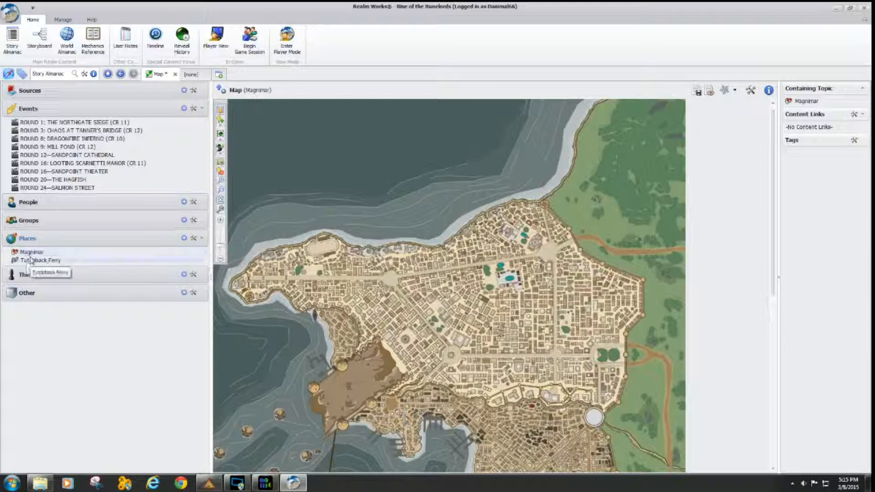
# Open the Varisa topic's map from the World Almanac, saving the changes to the Magnimar map.
pyautogui.click(67, 49)
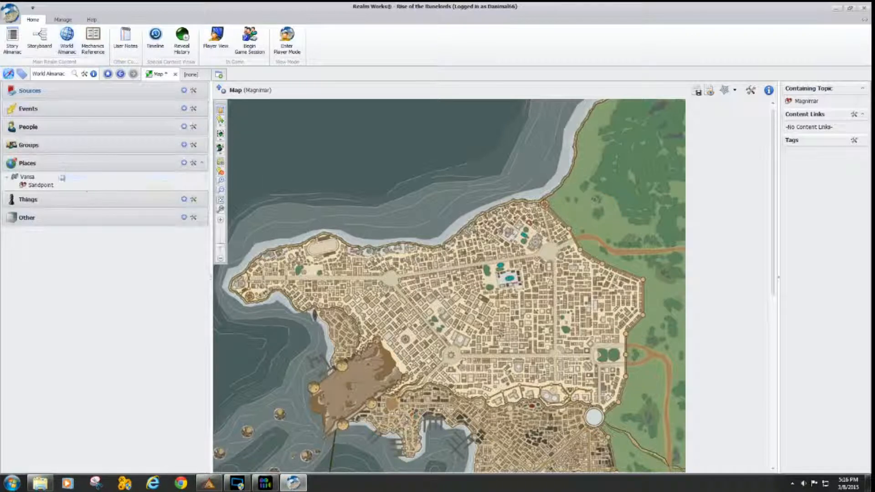
pyautogui.click(34, 177)
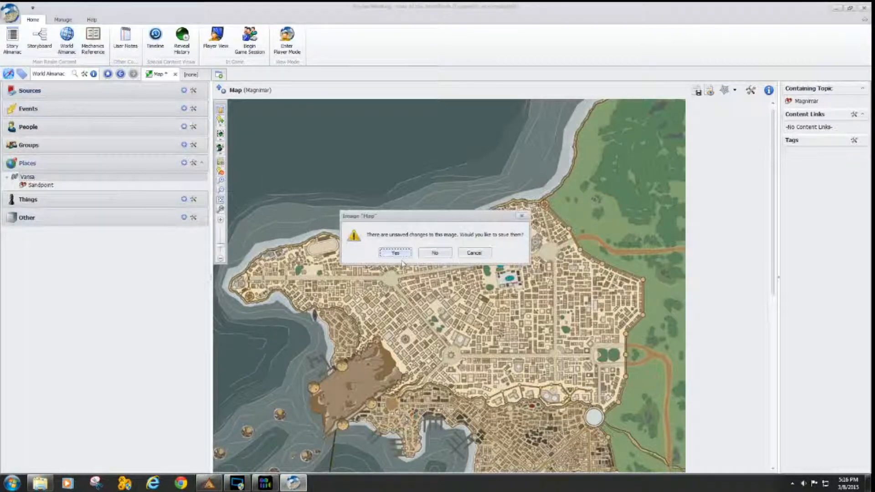
pyautogui.click(395, 253)
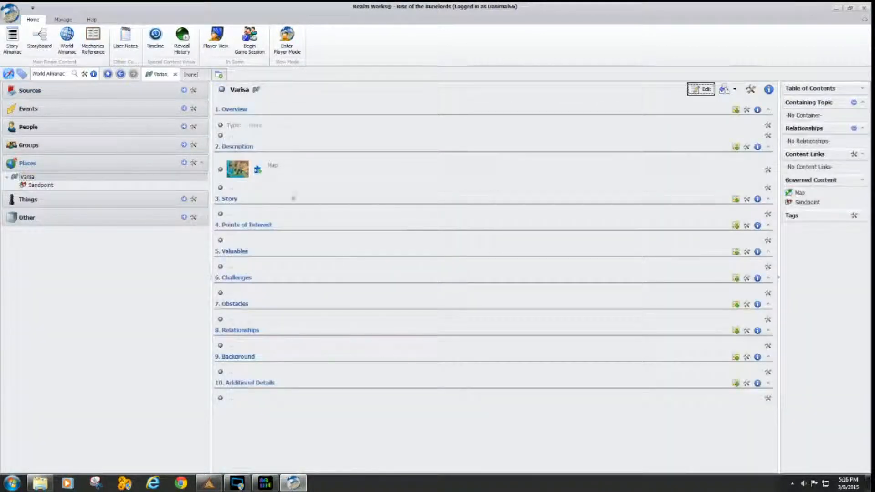
pyautogui.click(237, 174)
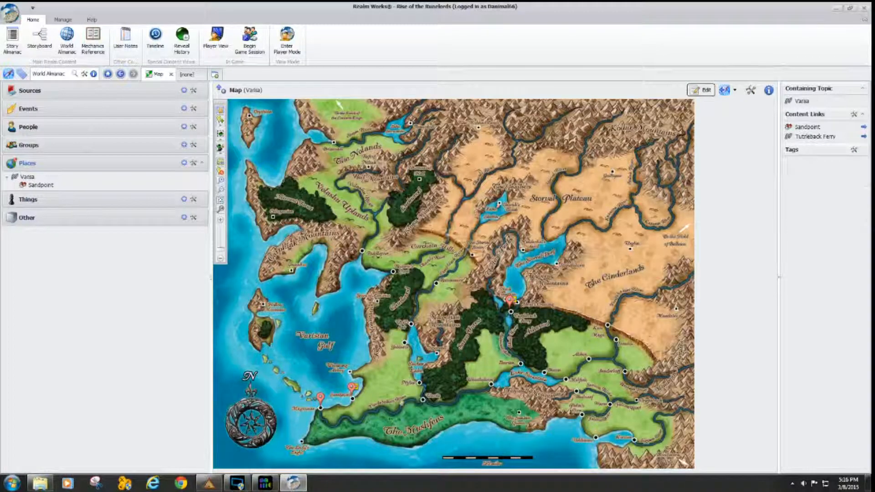
# Associate the Magnimar pin on the Varisa map with the Magnimar topic from the story places.
pyautogui.moveTo(321, 401)
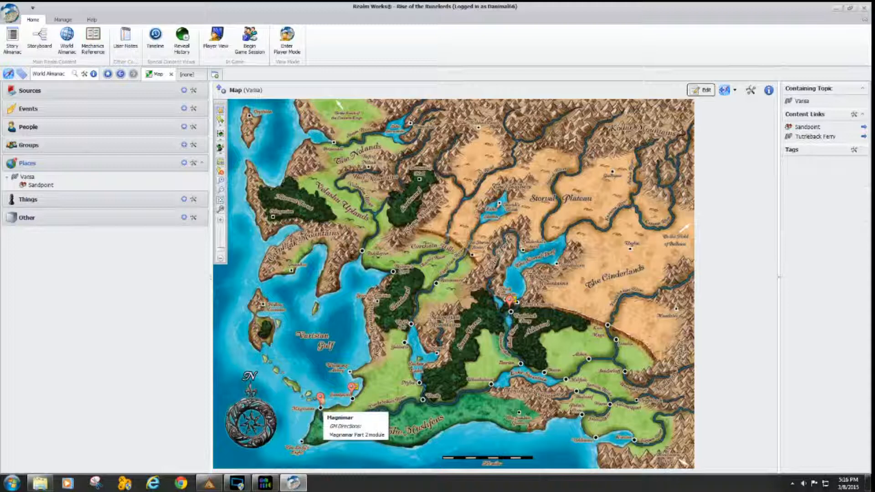
pyautogui.rightClick(321, 400)
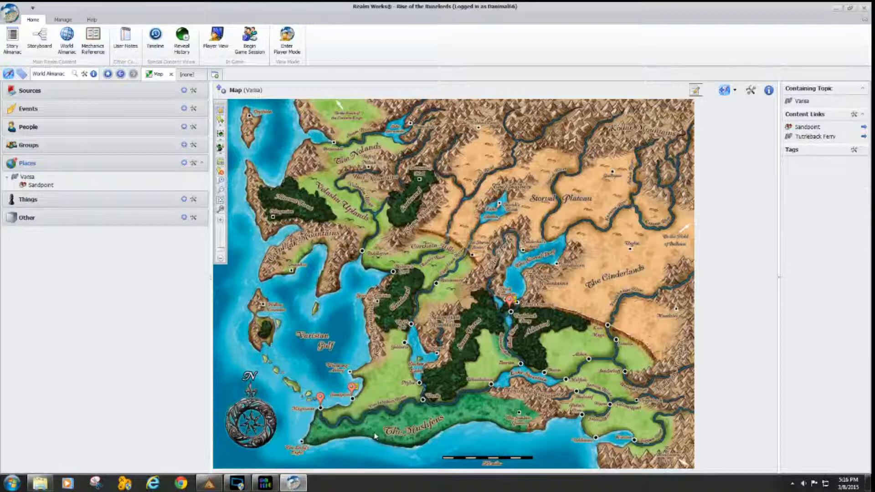
pyautogui.click(375, 432)
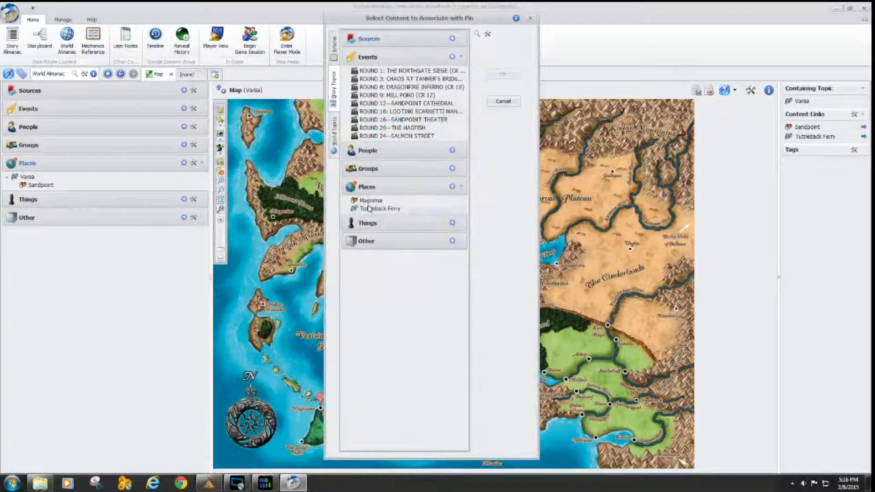
pyautogui.click(370, 201)
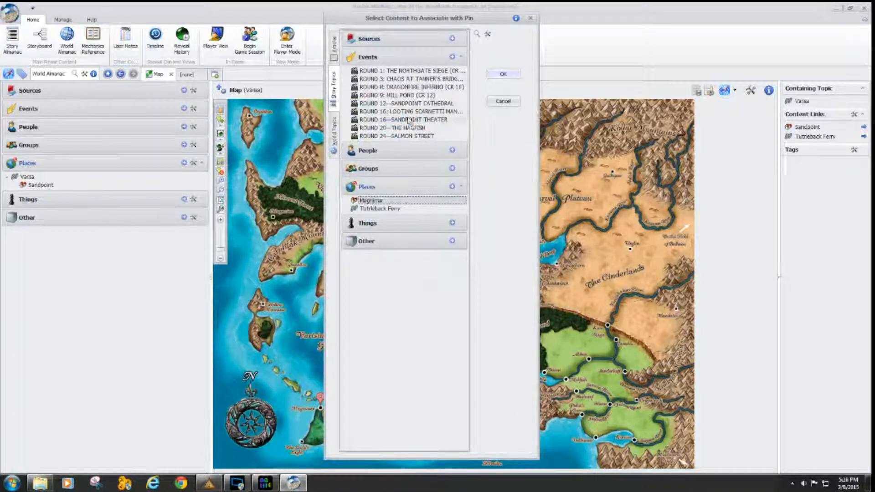
pyautogui.click(501, 76)
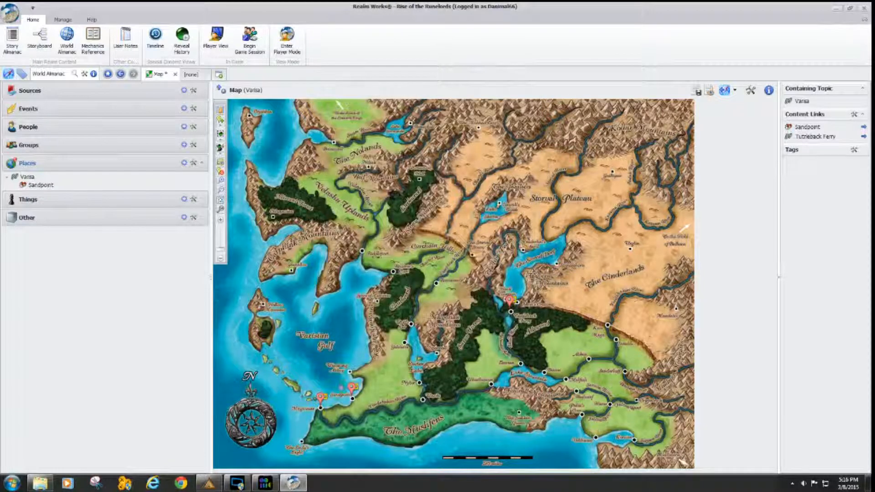
# View the content associated with the Magnimar pin, saving the changes to the Varisa map.
pyautogui.rightClick(321, 397)
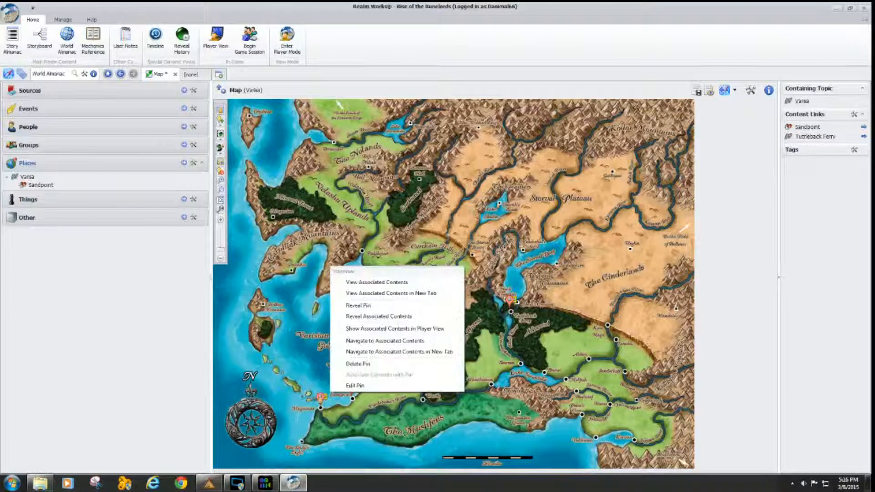
pyautogui.click(382, 283)
pyautogui.click(395, 252)
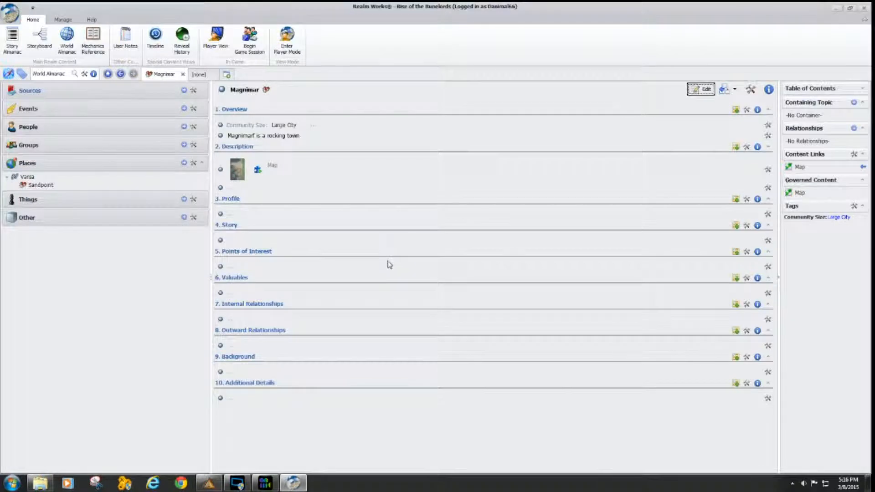
# Open the Sandpoint topic's map and show the Story Almanac beside it, with the town's northern part enlarged.
pyautogui.click(40, 186)
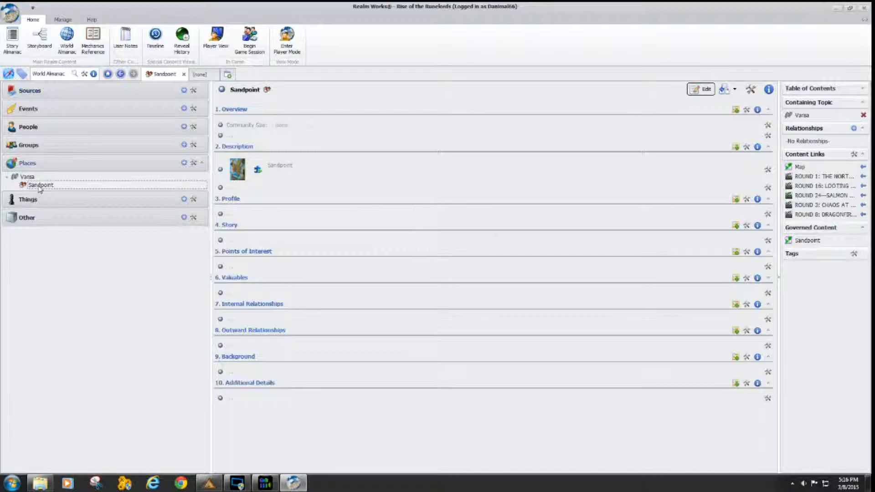
pyautogui.click(242, 174)
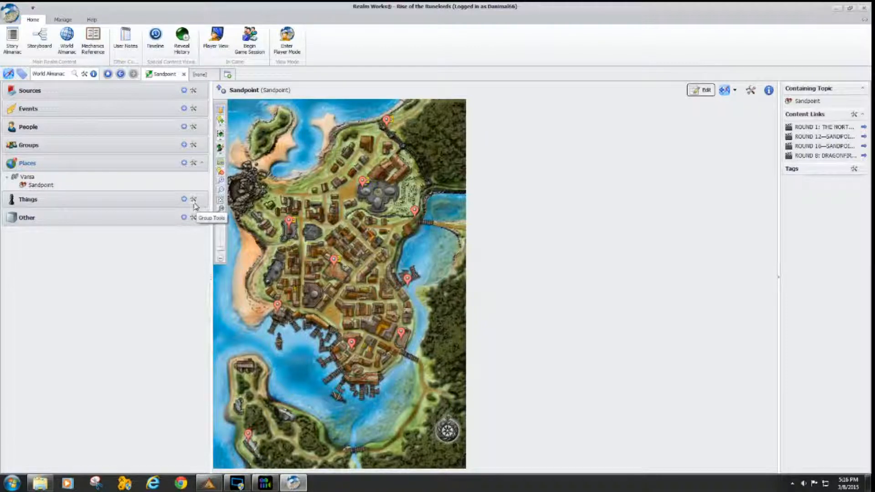
pyautogui.click(12, 41)
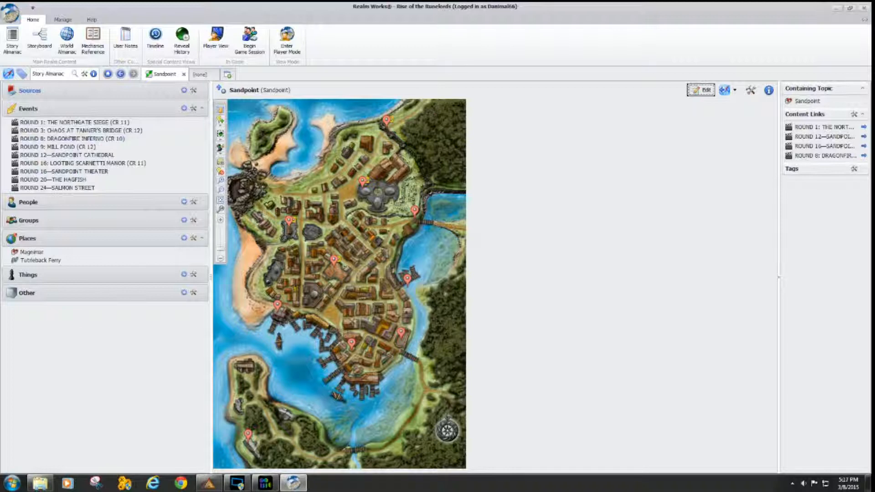
pyautogui.moveTo(220, 251)
pyautogui.moveTo(220, 253); pyautogui.dragTo(219, 245)
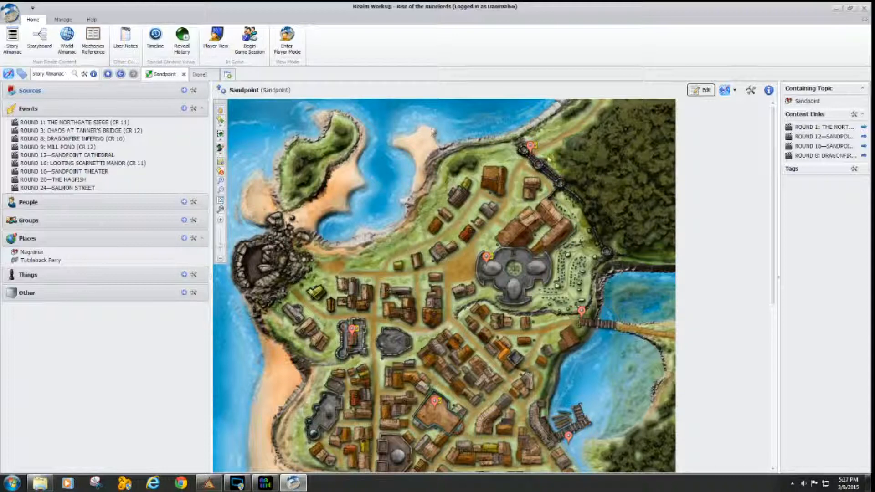
# View the encounter associated with the North Gate pin and examine its overview, Sandpoint links, participants and additional details.
pyautogui.moveTo(530, 148)
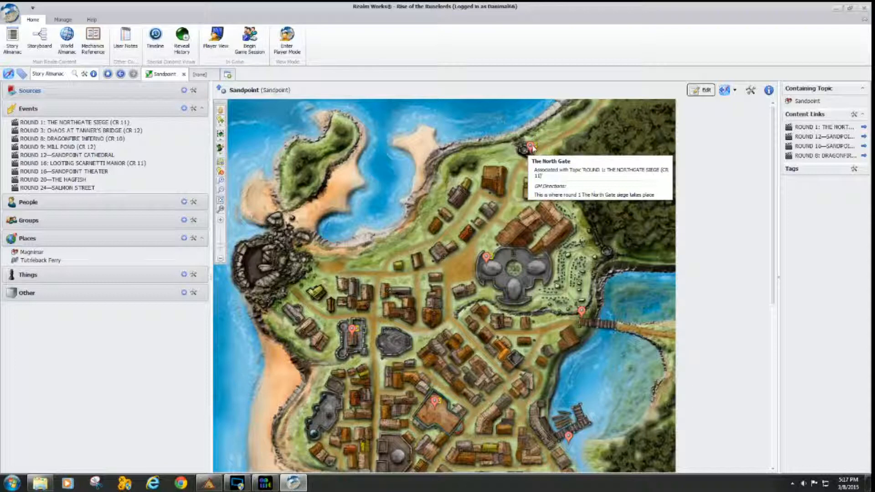
pyautogui.rightClick(531, 147)
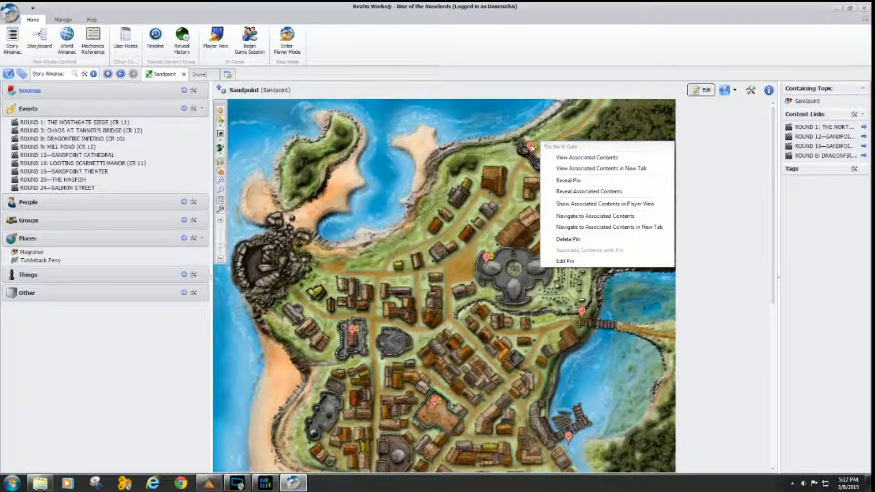
pyautogui.click(569, 158)
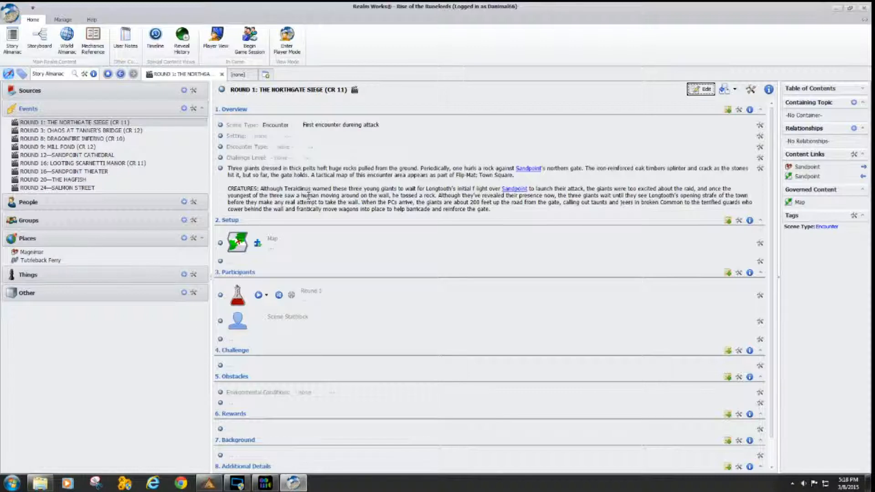
pyautogui.moveTo(536, 172)
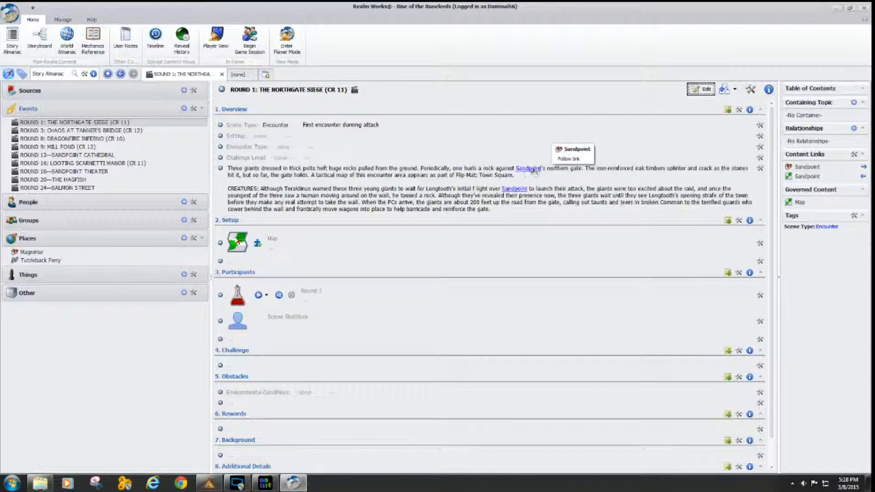
pyautogui.moveTo(516, 190)
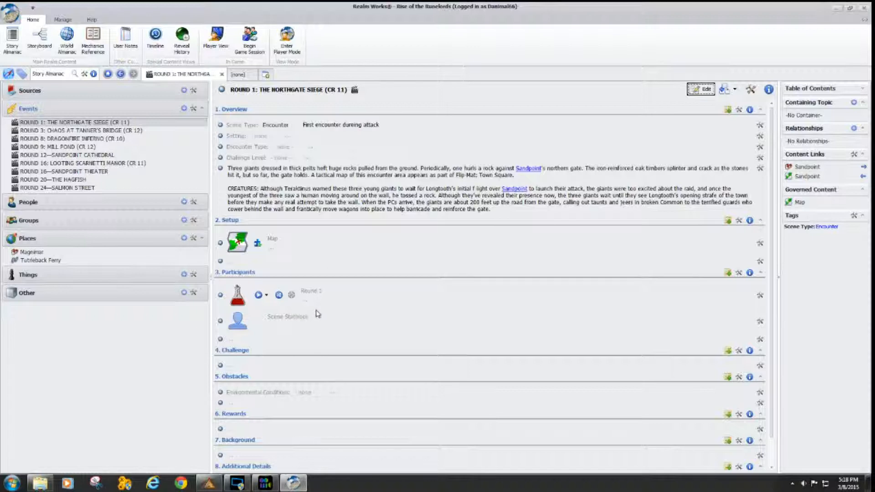
pyautogui.scroll(-1, 272, 405)
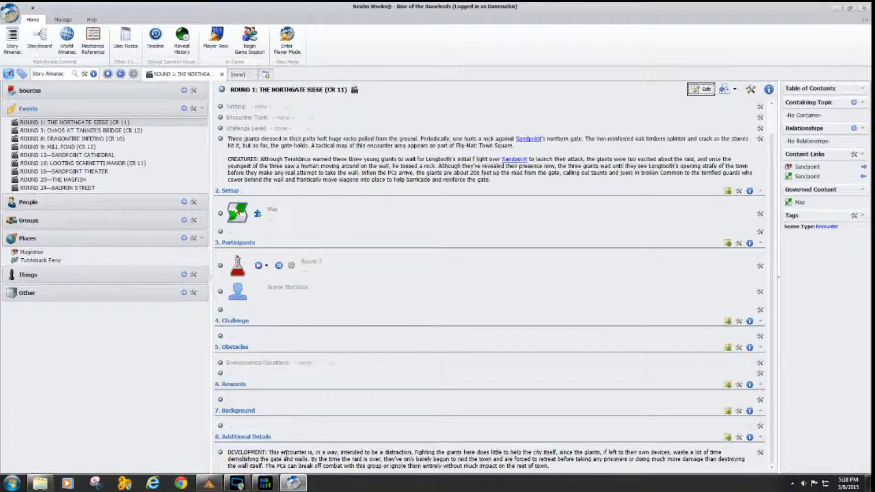
pyautogui.scroll(1, 286, 452)
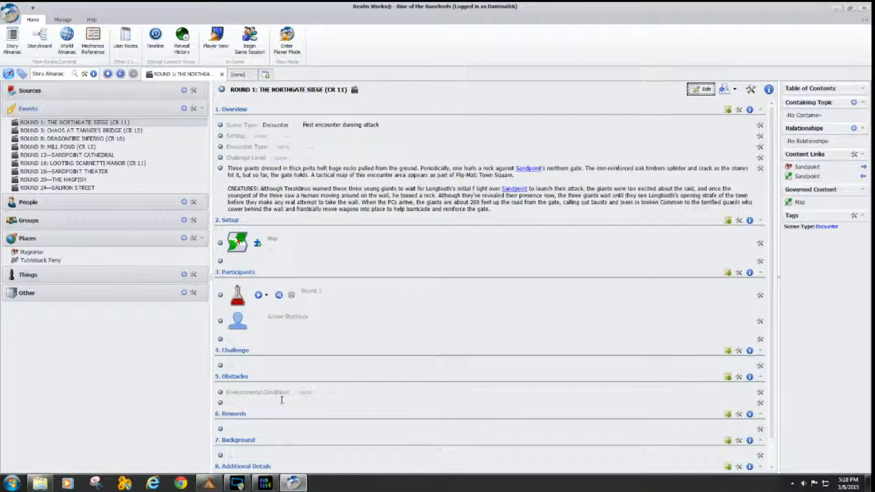
# Review the stone giant stat blocks in the encounter's Round 1 portfolio and return to the encounter topic.
pyautogui.click(258, 295)
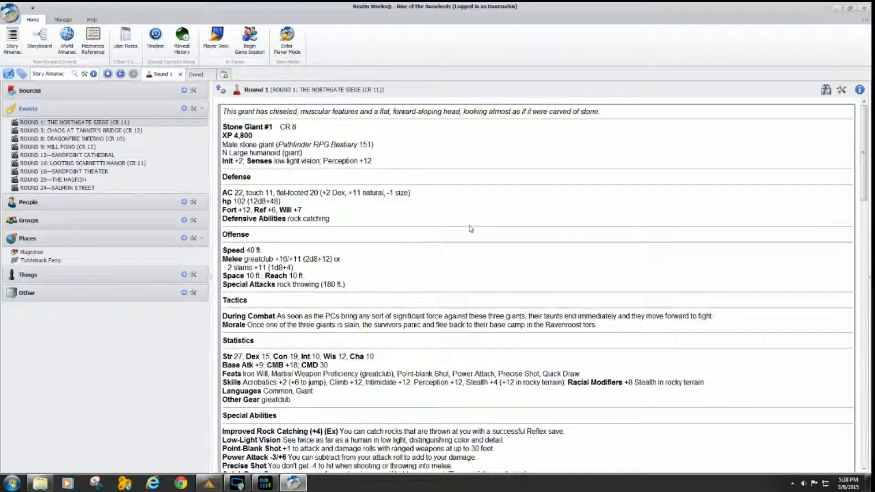
pyautogui.scroll(-12, 464, 236)
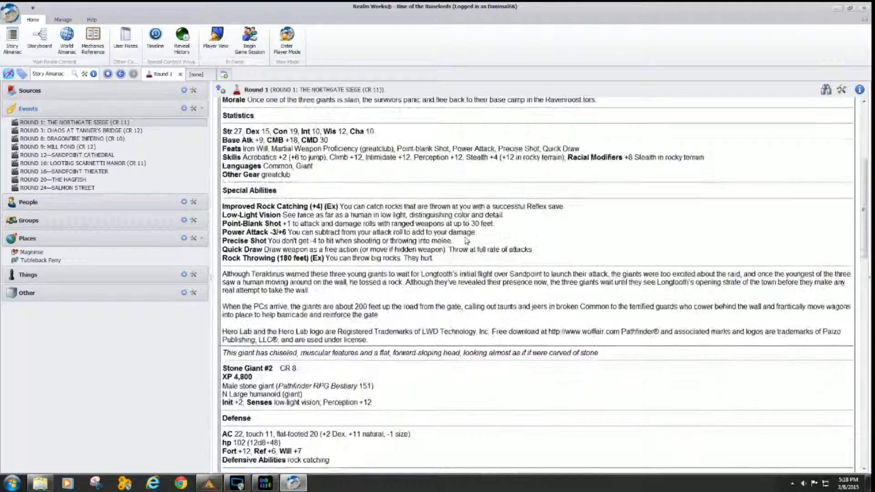
pyautogui.scroll(-12, 467, 240)
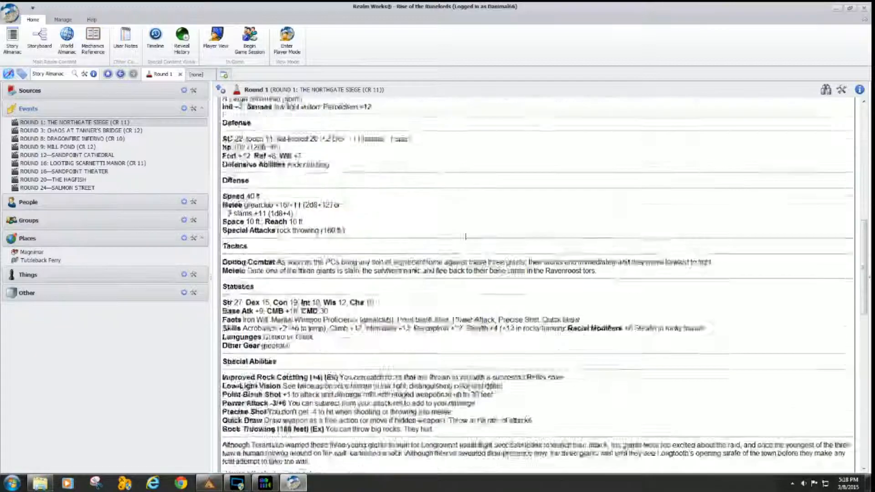
pyautogui.scroll(-4, 465, 238)
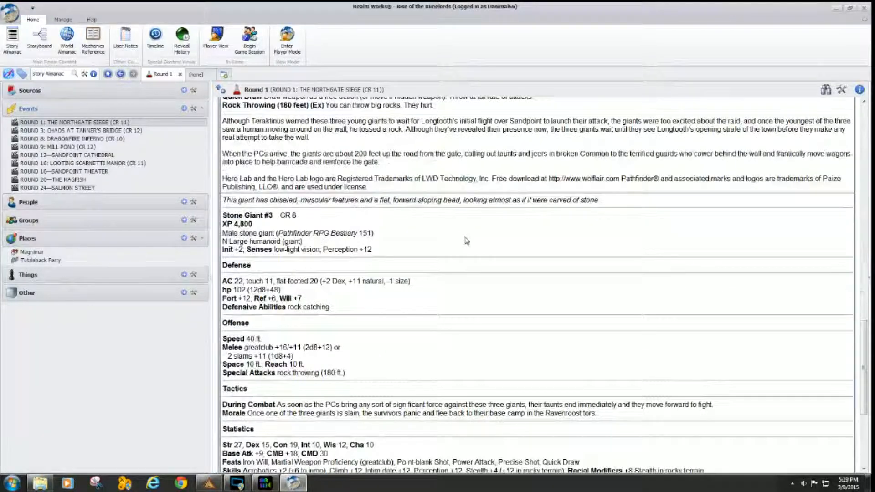
pyautogui.scroll(-7, 460, 244)
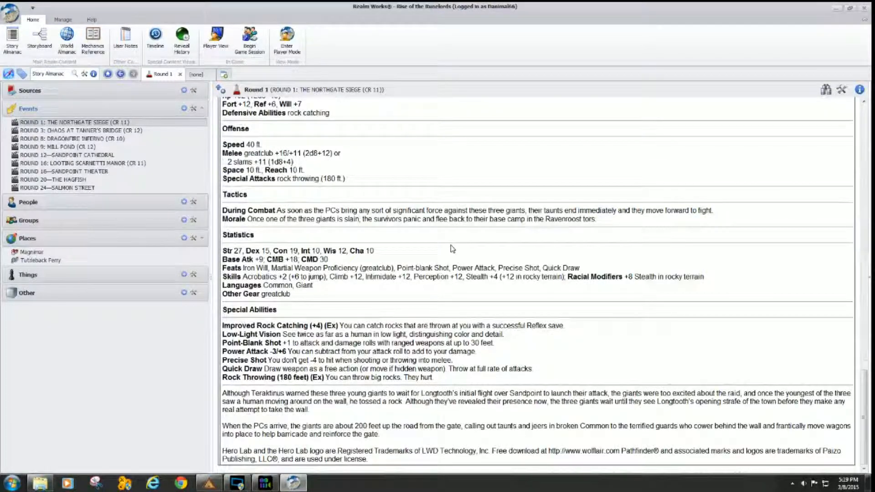
pyautogui.scroll(20, 452, 248)
pyautogui.scroll(1, 453, 248)
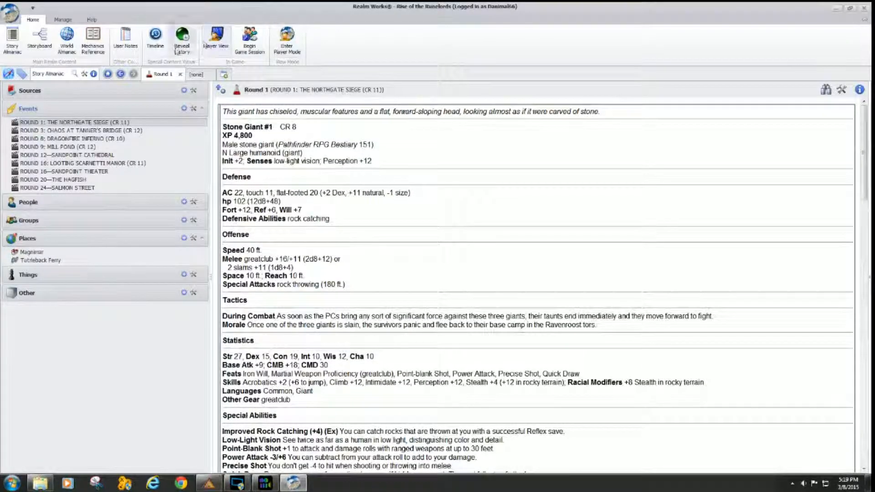
pyautogui.click(121, 74)
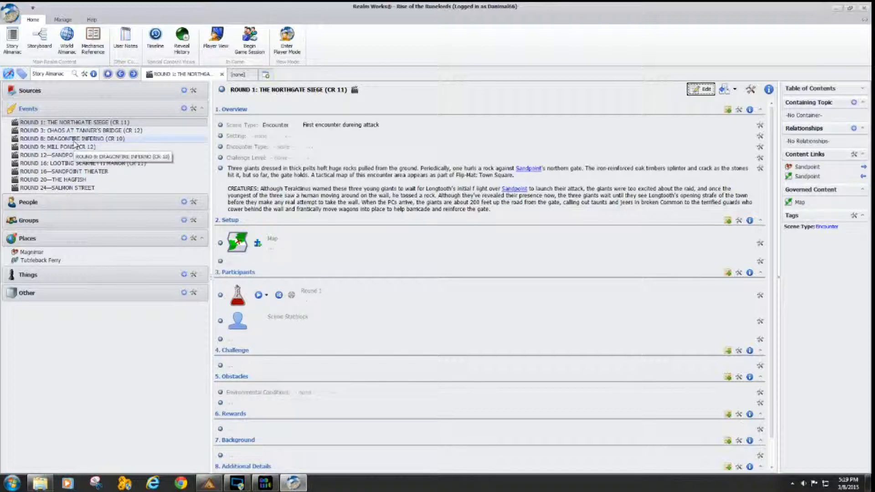
# Open the Round 8: Dragonfire Inferno event, review its LongTooth stat block and return to the event topic.
pyautogui.click(74, 140)
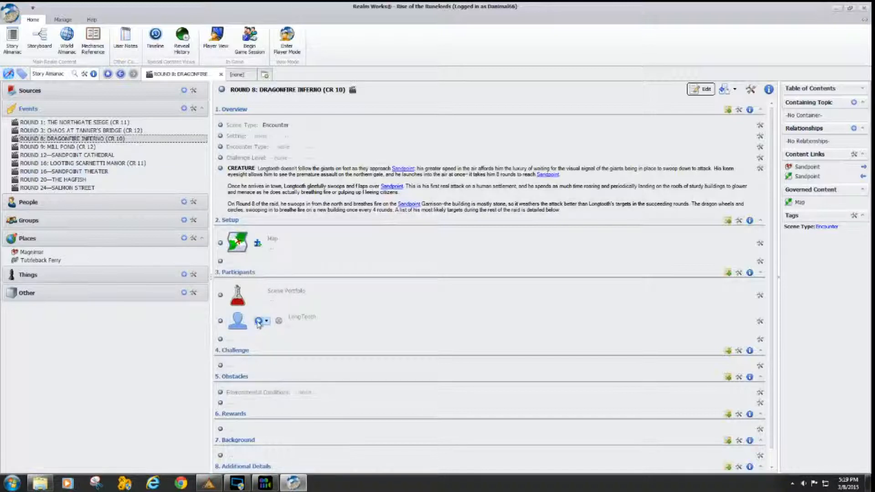
pyautogui.click(258, 322)
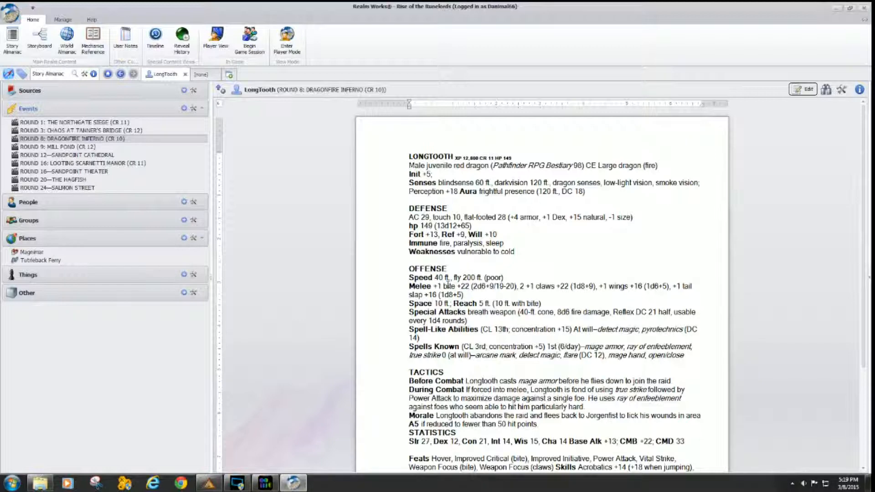
pyautogui.scroll(-5, 527, 270)
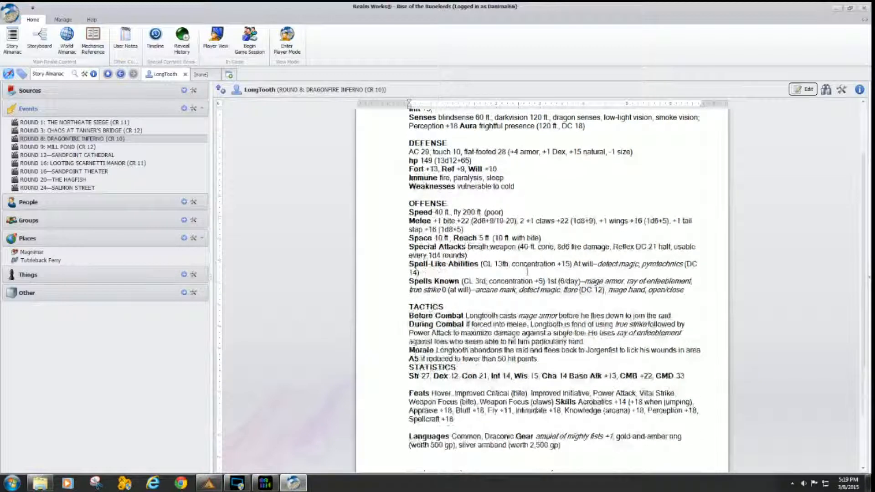
pyautogui.scroll(5, 521, 287)
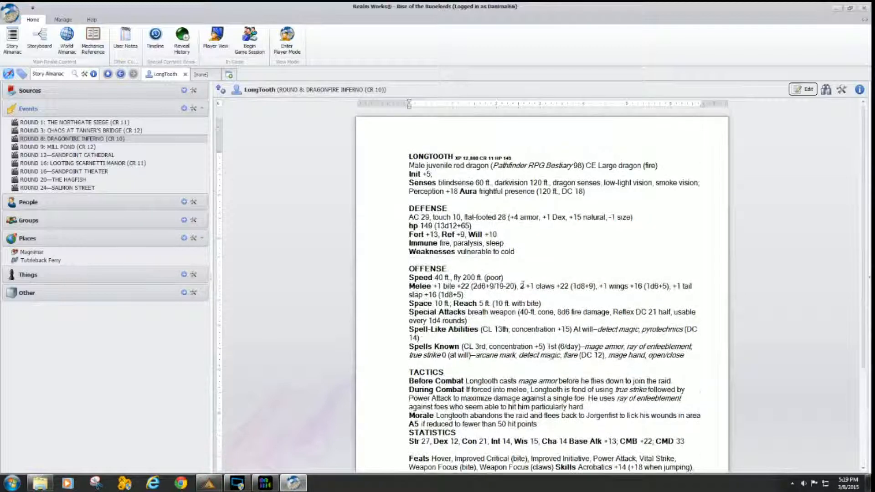
pyautogui.scroll(-3, 522, 286)
pyautogui.scroll(3, 523, 286)
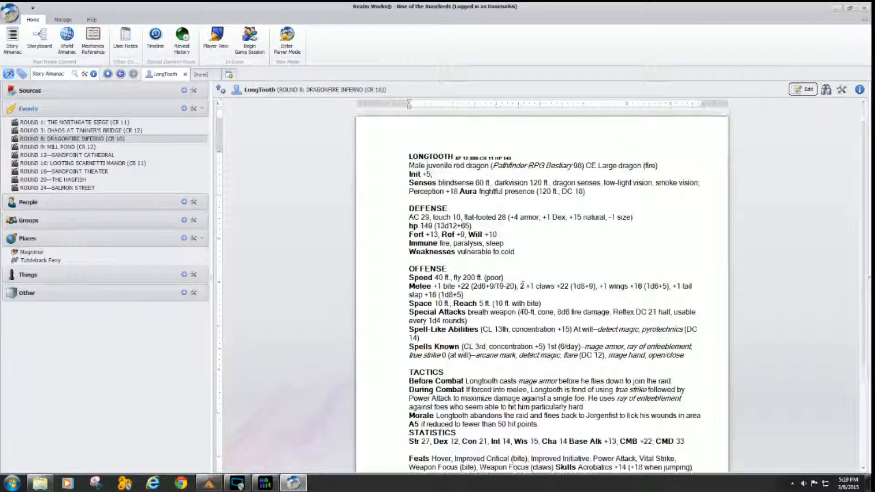
pyautogui.click(121, 75)
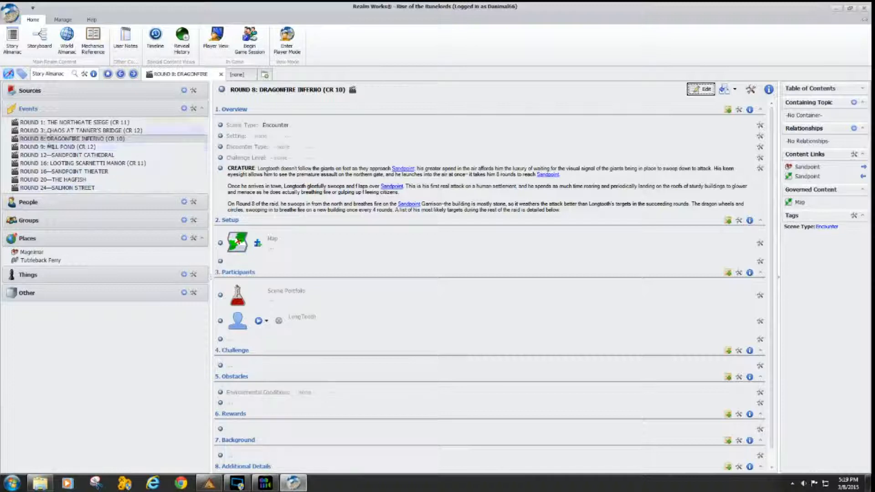
# Open the Round 9: Mill Pond event for editing and clear the contents of its Scene Portfolio.
pyautogui.click(47, 147)
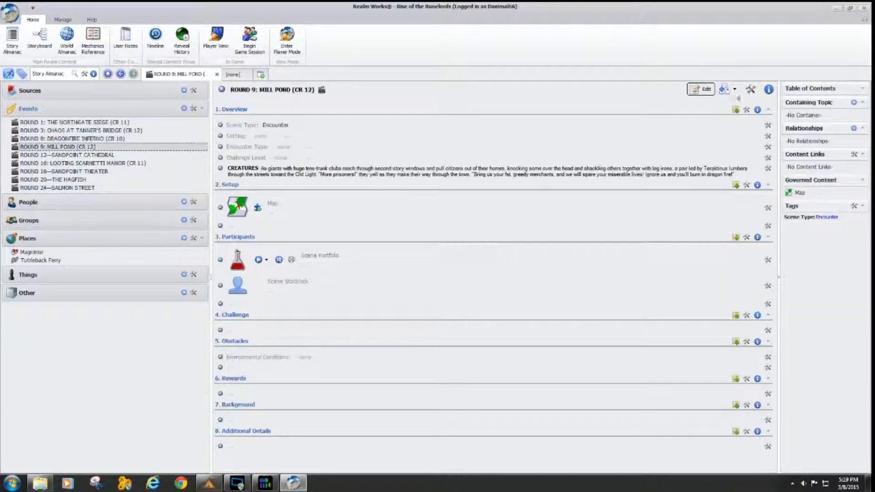
pyautogui.click(701, 89)
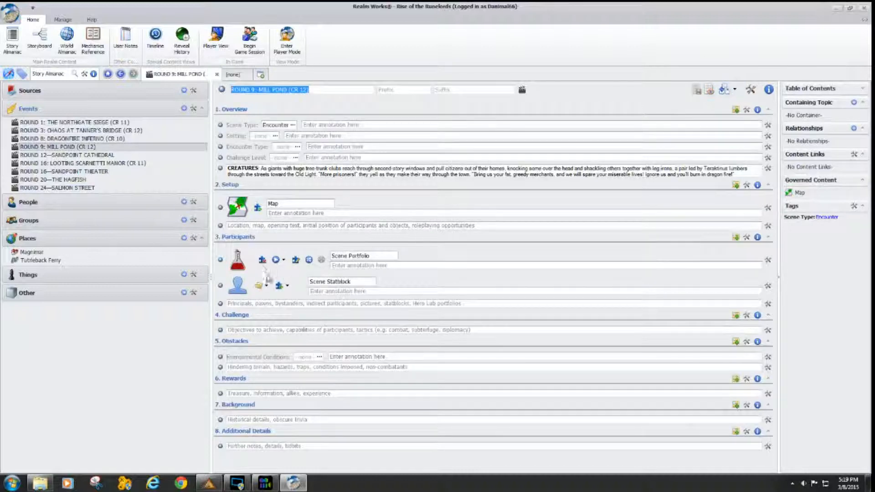
pyautogui.click(262, 260)
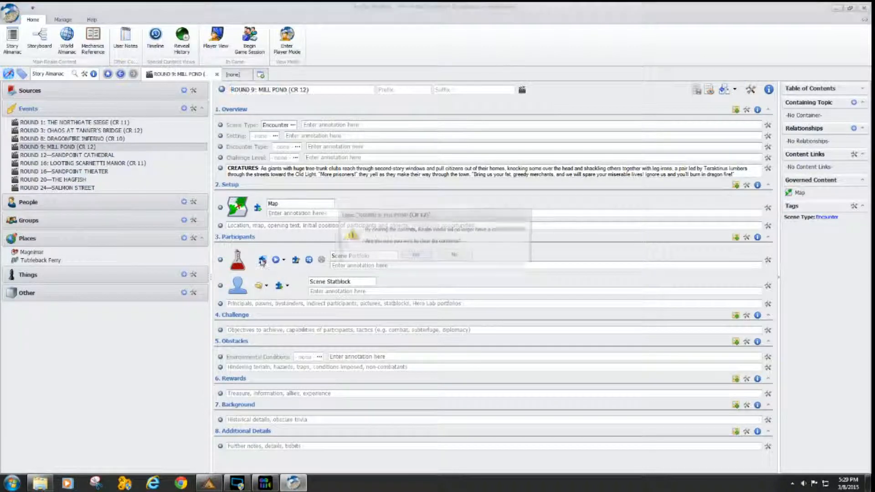
pyautogui.click(414, 255)
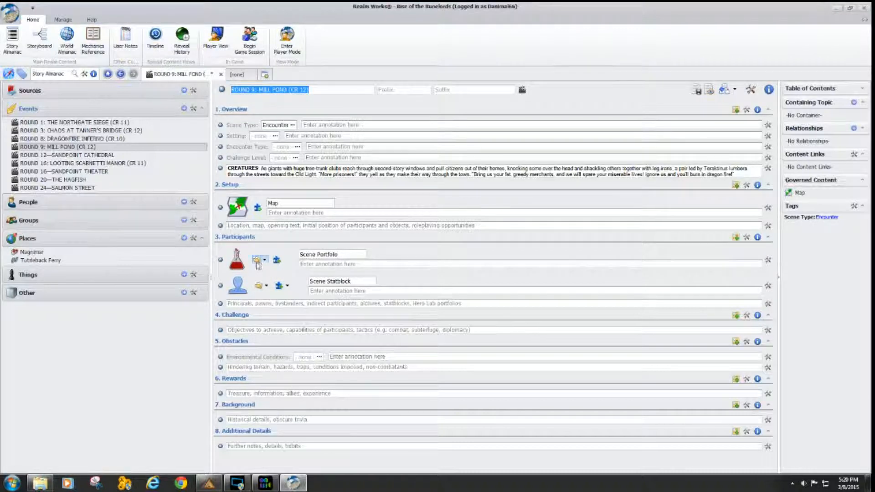
# Load the Hero Lab file Round 9 - Mill Pond.por into the event's Scene Portfolio.
pyautogui.click(265, 260)
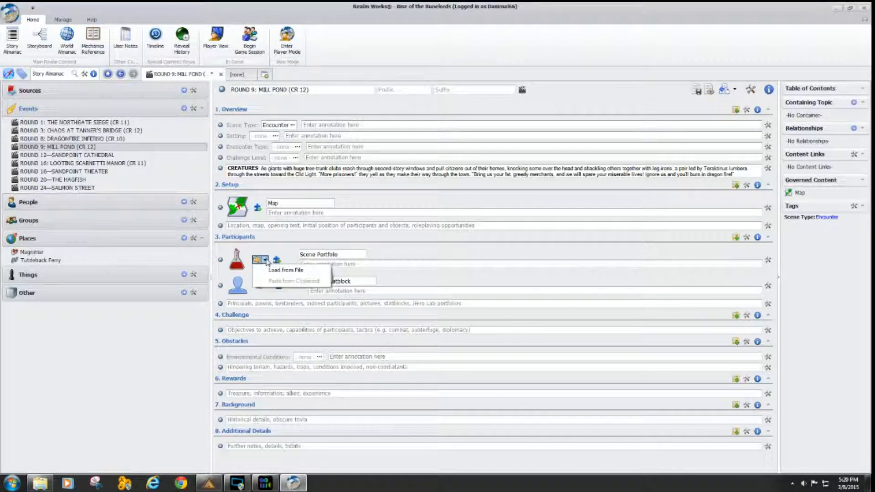
pyautogui.click(277, 270)
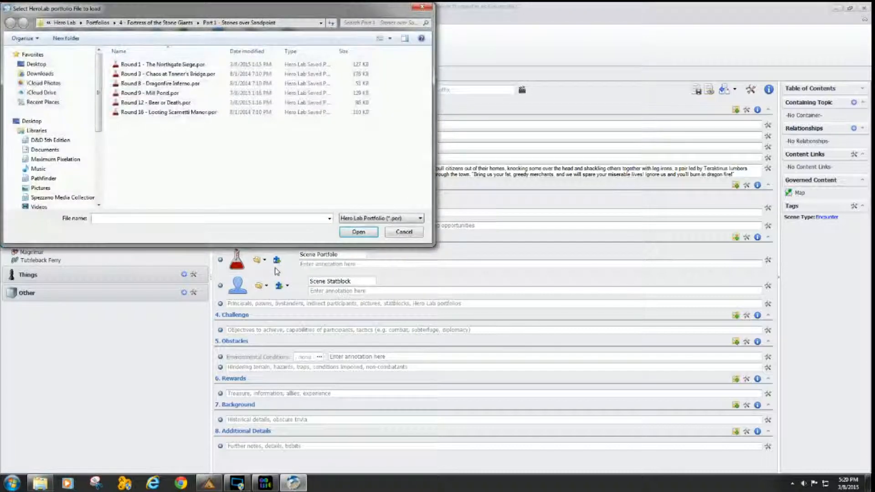
pyautogui.click(161, 93)
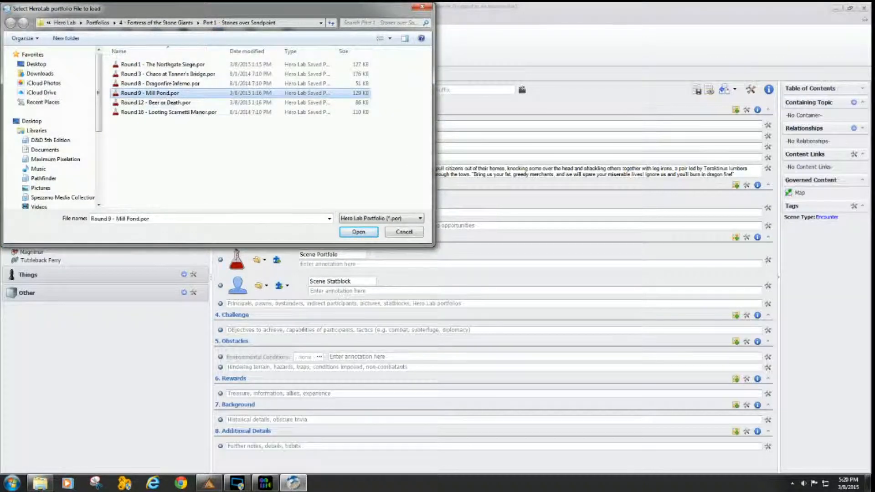
pyautogui.click(359, 232)
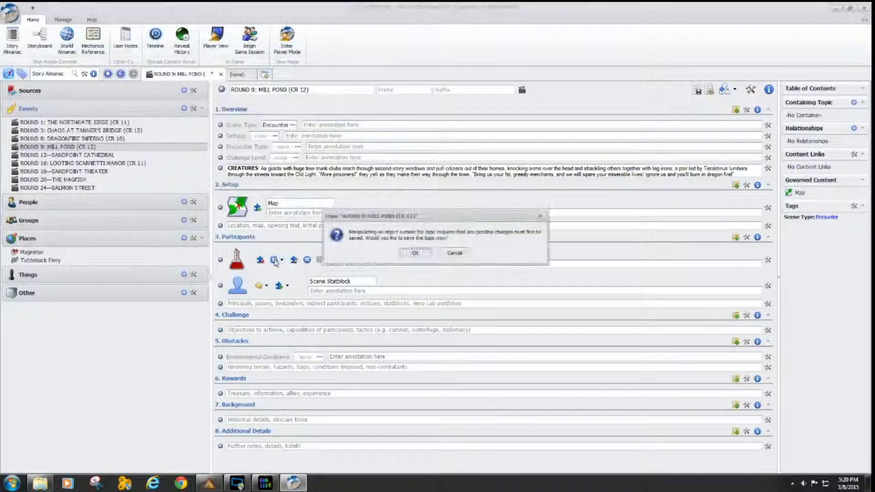
# Save the Mill Pond topic, review the stat blocks in its Scene Portfolio and return to the event.
pyautogui.click(416, 253)
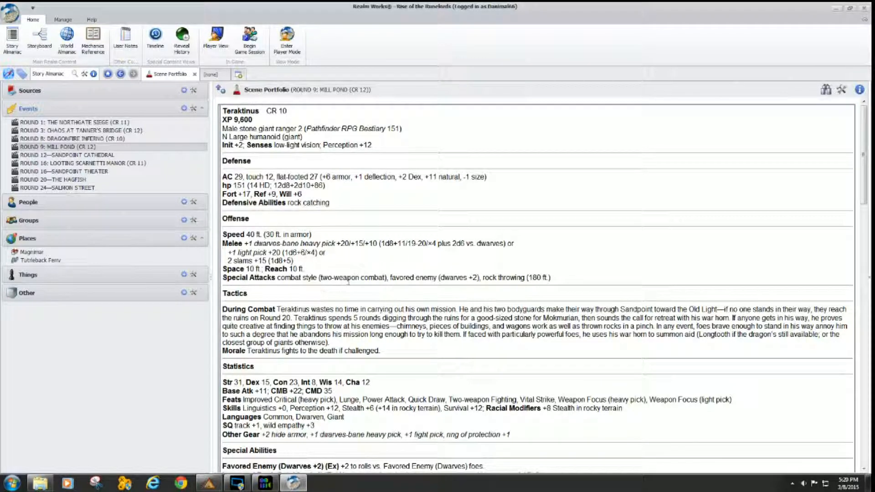
pyautogui.scroll(-15, 349, 282)
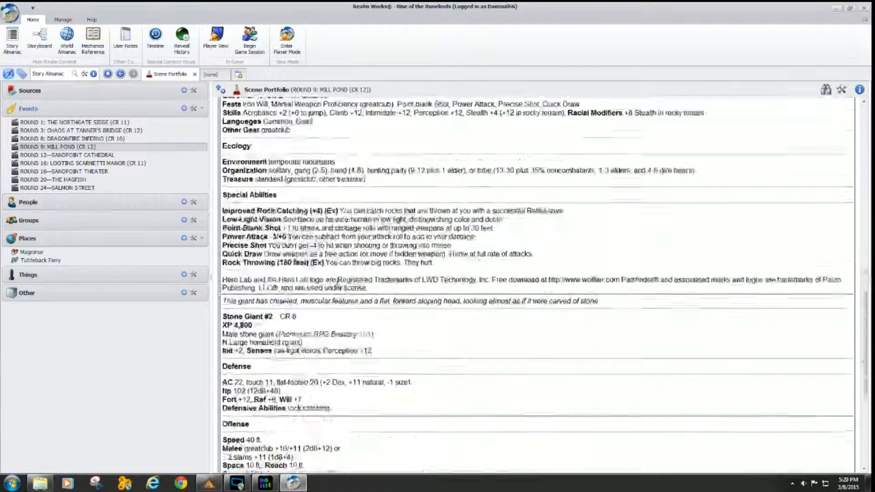
pyautogui.scroll(-3, 337, 284)
pyautogui.scroll(-7, 336, 284)
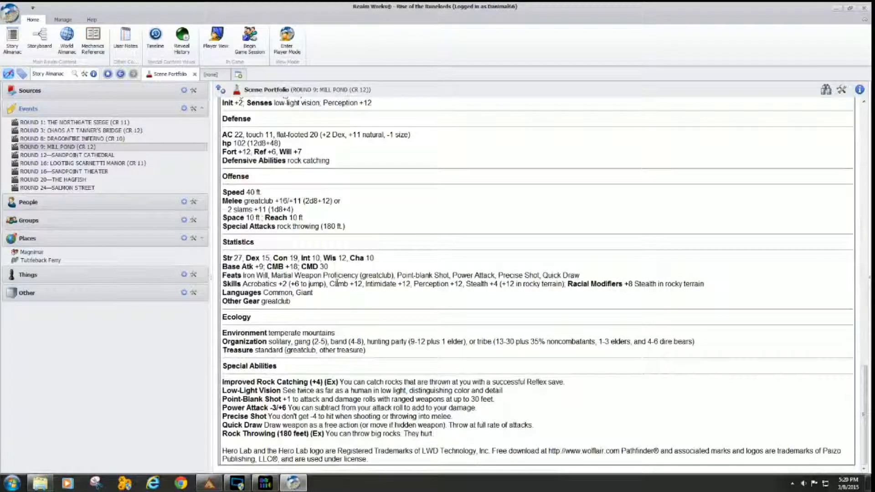
pyautogui.scroll(20, 337, 283)
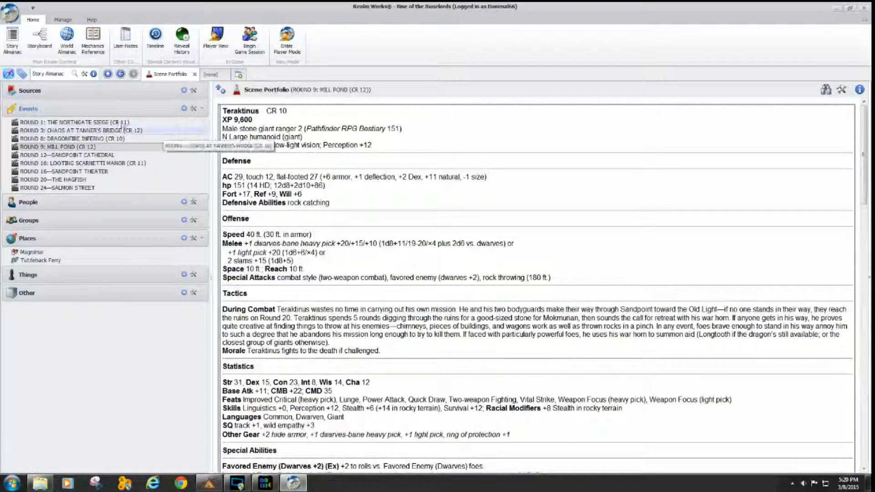
pyautogui.click(120, 75)
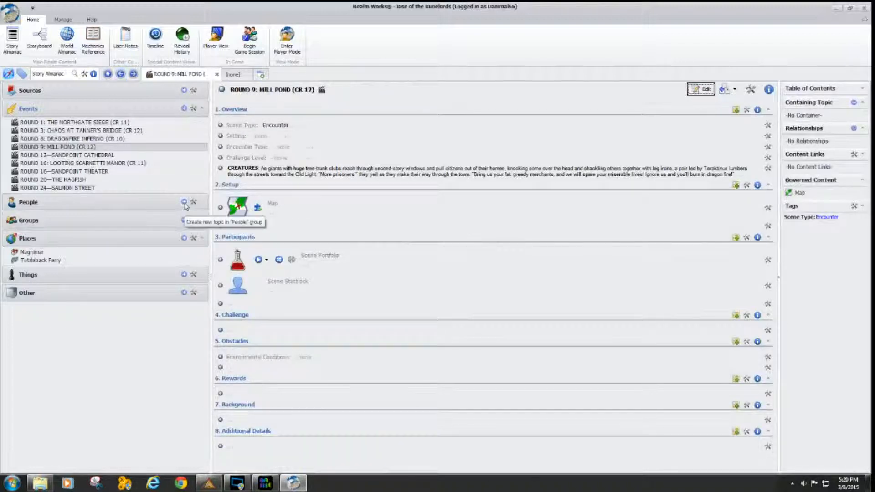
# Create an Individual topic in the People family and name it Mayor of Sandpoint.
pyautogui.click(184, 202)
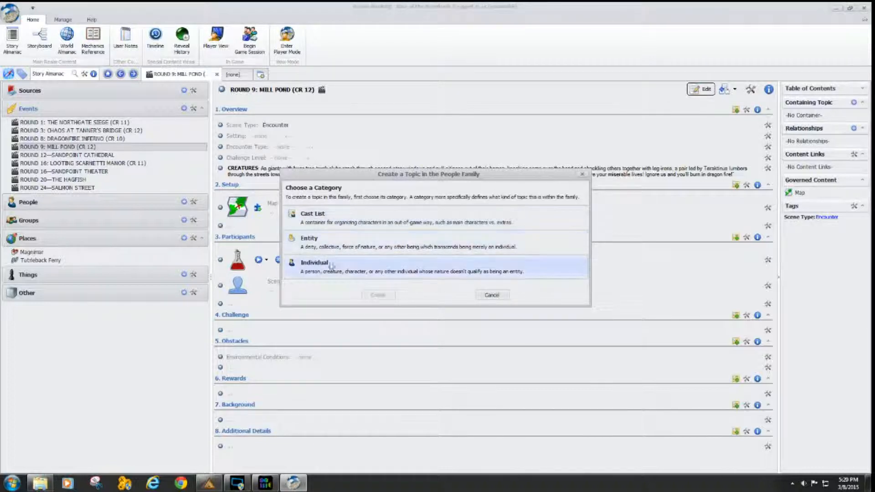
pyautogui.click(331, 276)
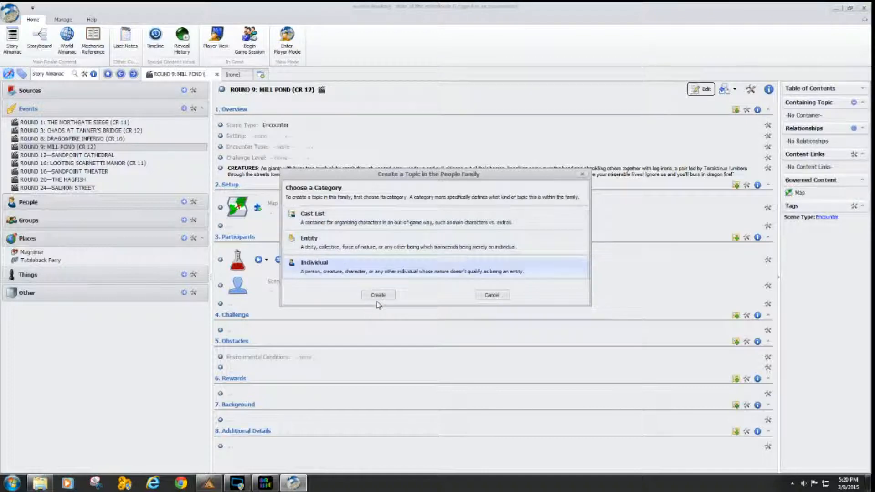
pyautogui.click(377, 297)
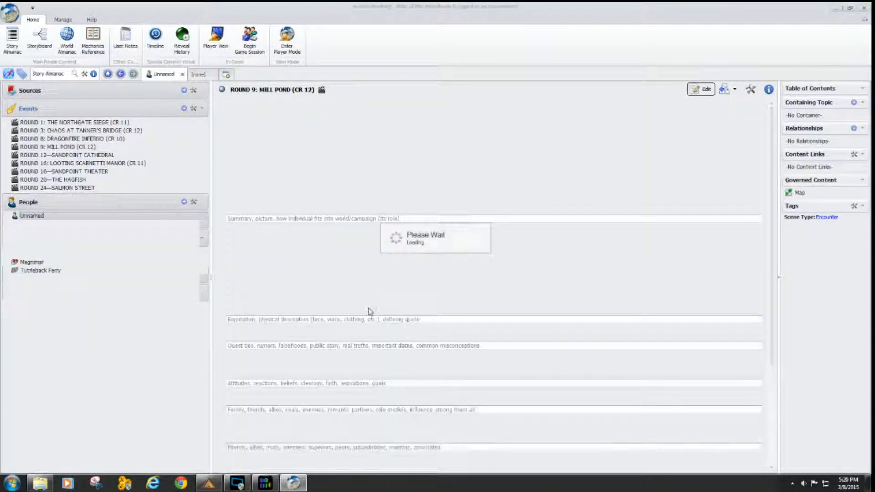
pyautogui.scroll(-10, 392, 314)
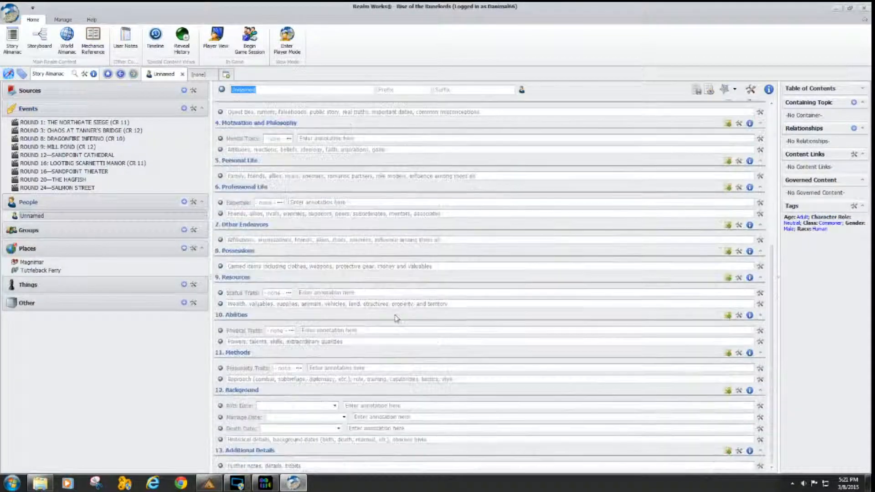
pyautogui.scroll(10, 396, 318)
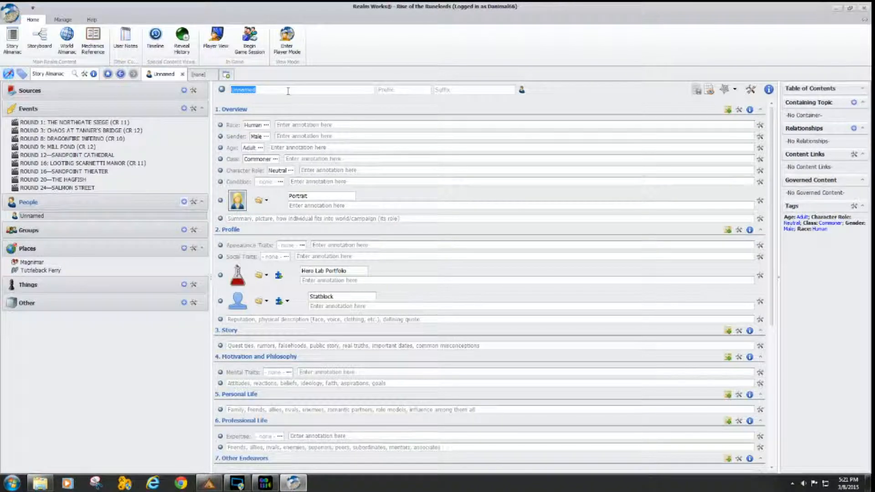
pyautogui.write('Mayor of Sandpoint')
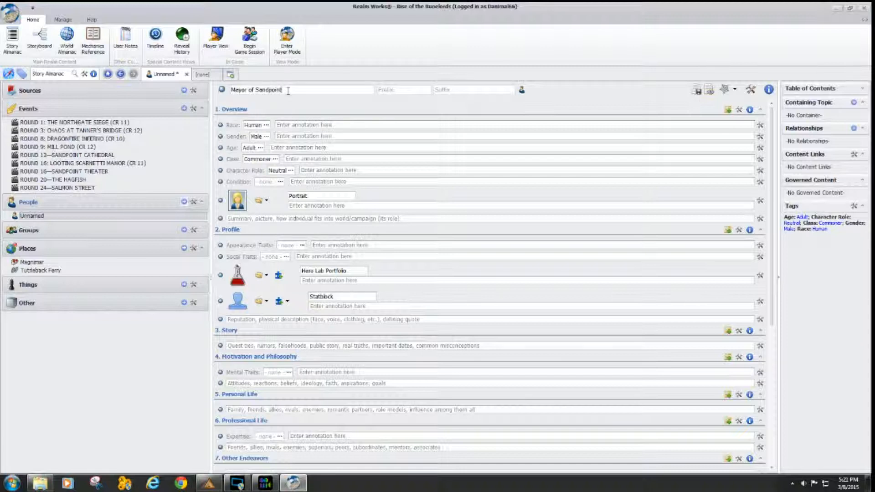
pyautogui.press('Tab')
# Set the mayor's gender tag to Female.
pyautogui.click(266, 136)
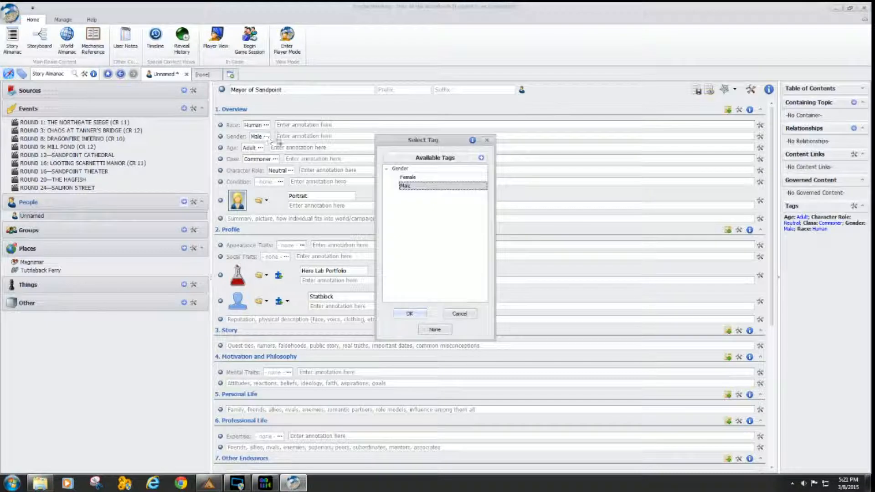
pyautogui.click(412, 177)
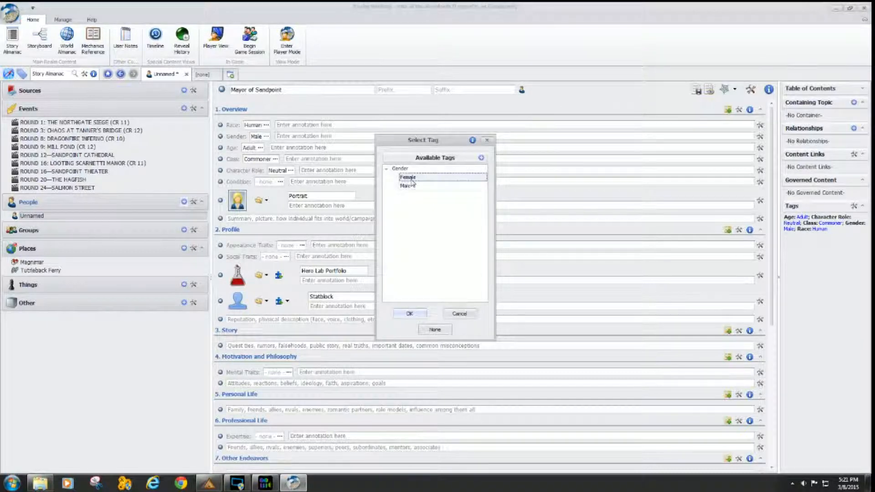
pyautogui.click(410, 314)
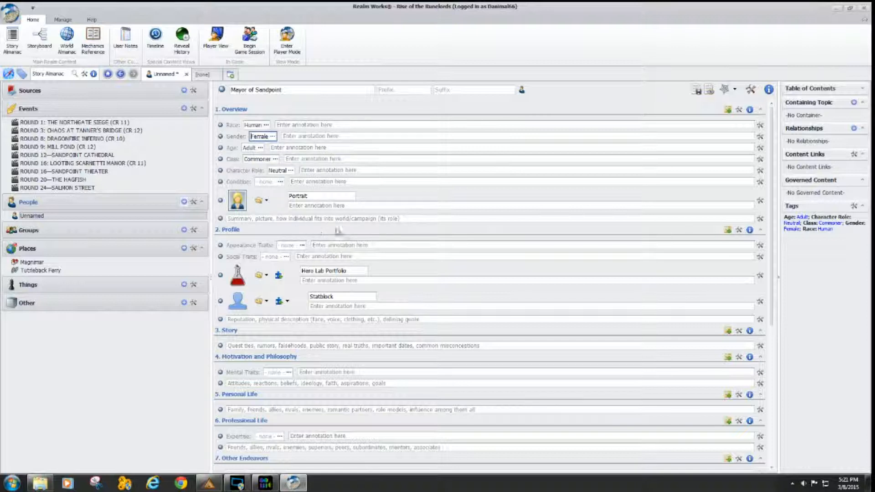
pyautogui.click(267, 205)
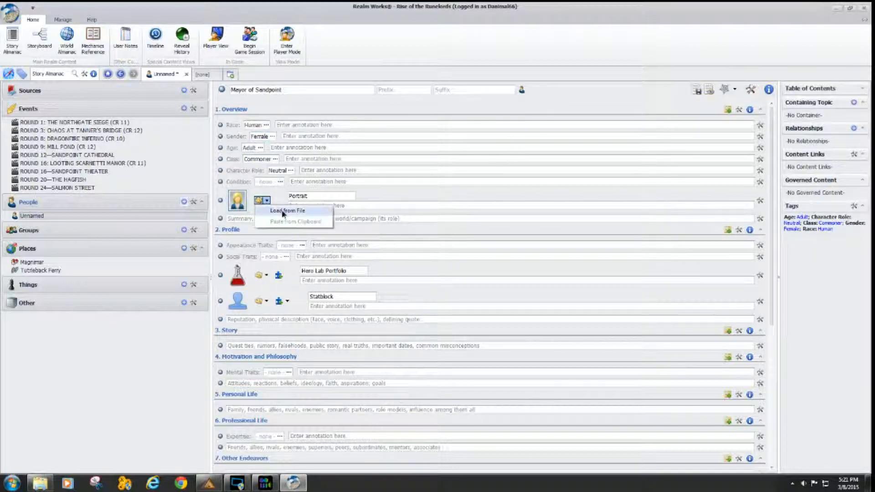
pyautogui.click(282, 214)
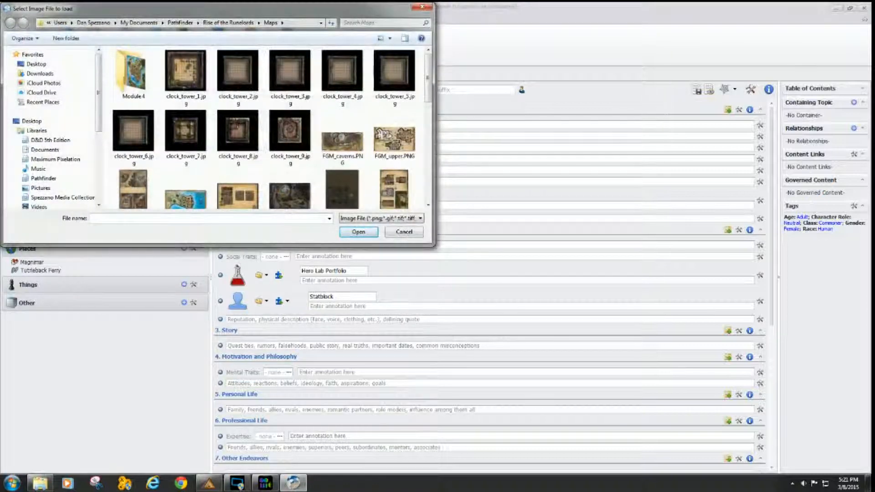
pyautogui.click(403, 231)
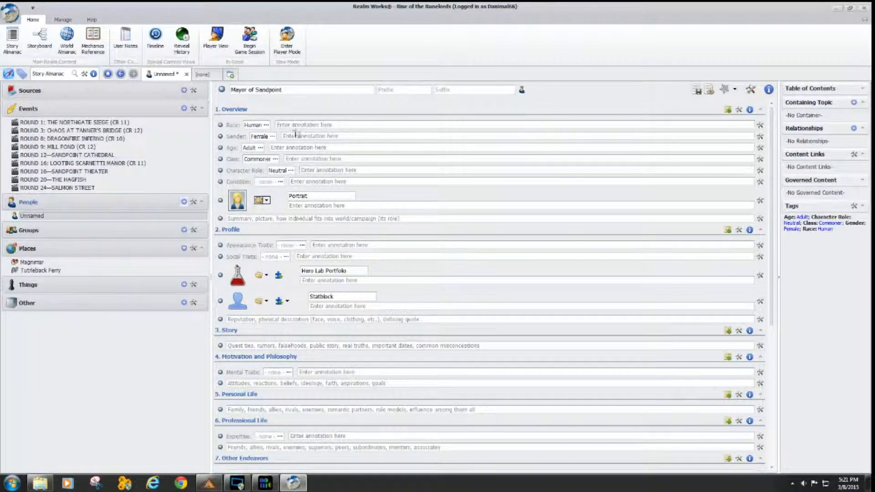
# Assign the Fighter class tag to the mayor and remove the Commoner tag.
pyautogui.click(276, 159)
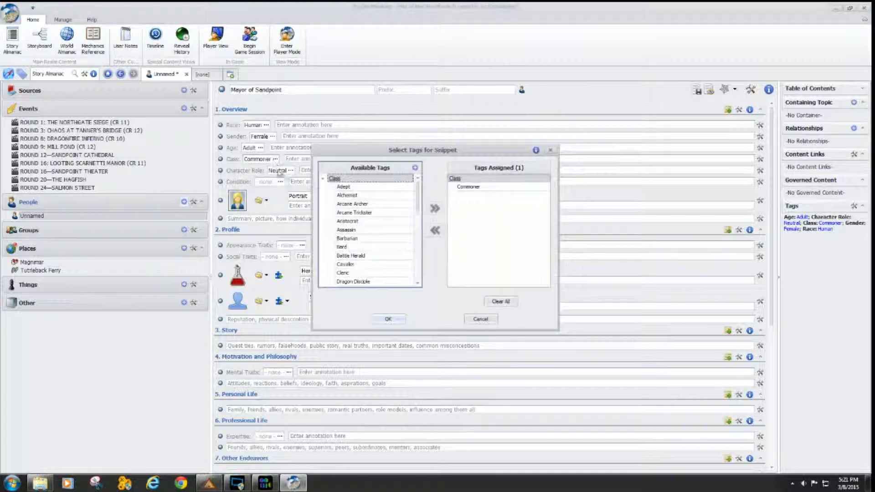
pyautogui.moveTo(420, 201); pyautogui.dragTo(420, 237)
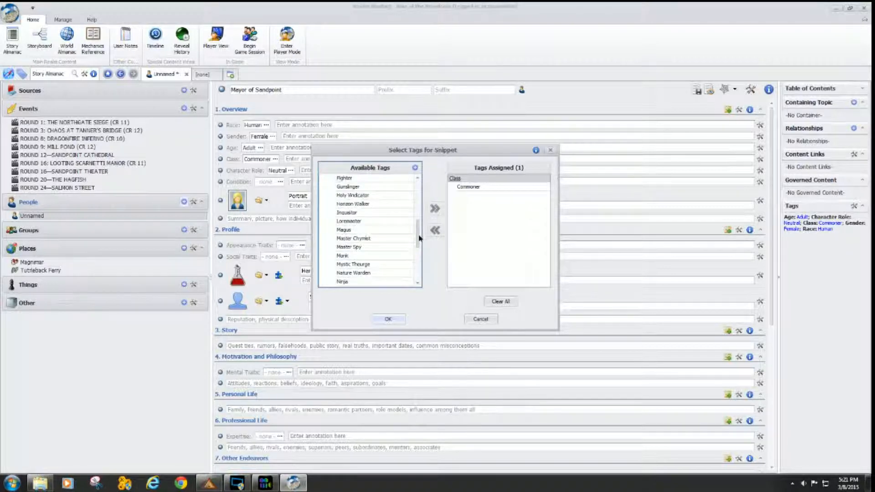
pyautogui.moveTo(419, 237)
pyautogui.mouseDown()
pyautogui.moveTo(420, 273)
pyautogui.moveTo(416, 223)
pyautogui.mouseUp()
pyautogui.click(364, 230)
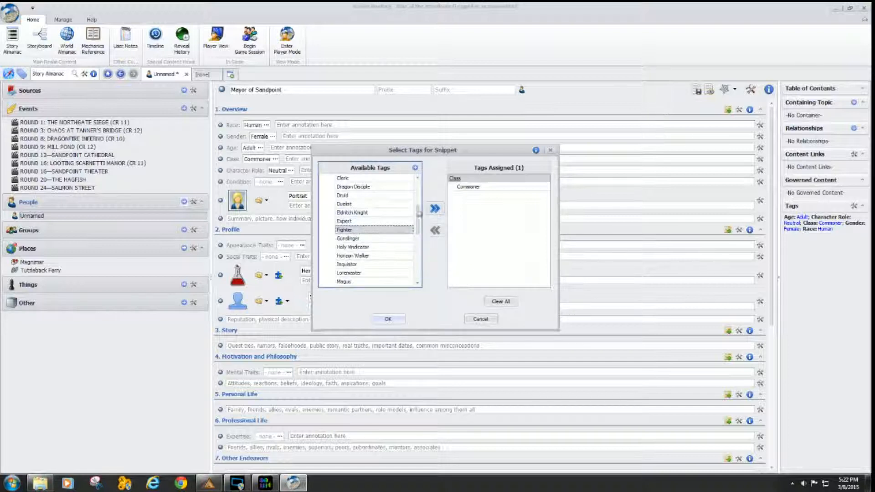
pyautogui.click(430, 212)
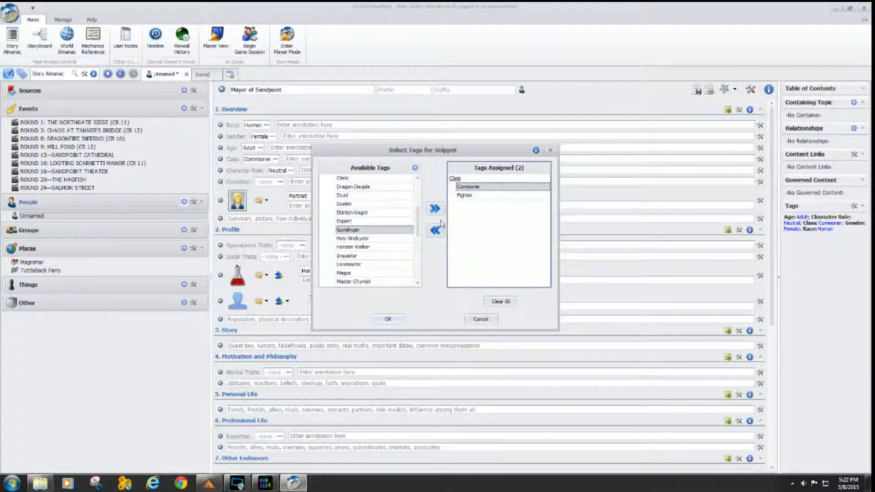
pyautogui.click(432, 233)
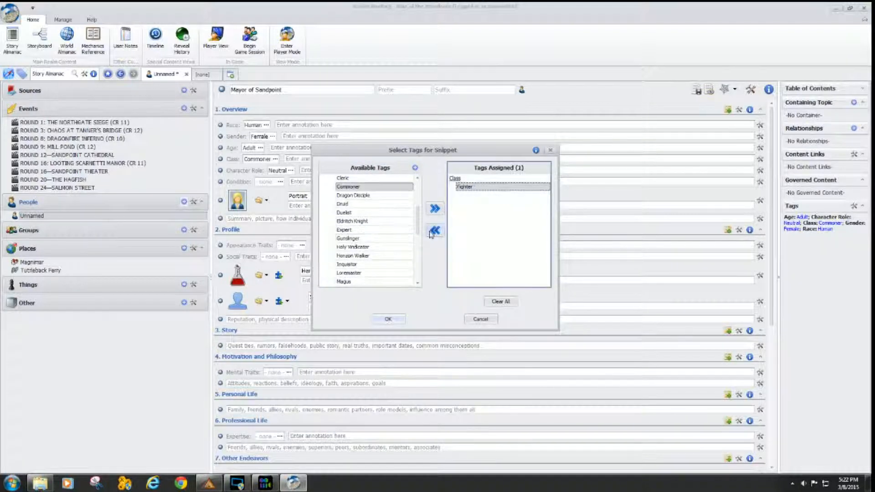
pyautogui.click(389, 320)
# Annotate the mayor's class with "Retired fighter, became mayor of Sandpoint 25 years ago.".
pyautogui.click(320, 158)
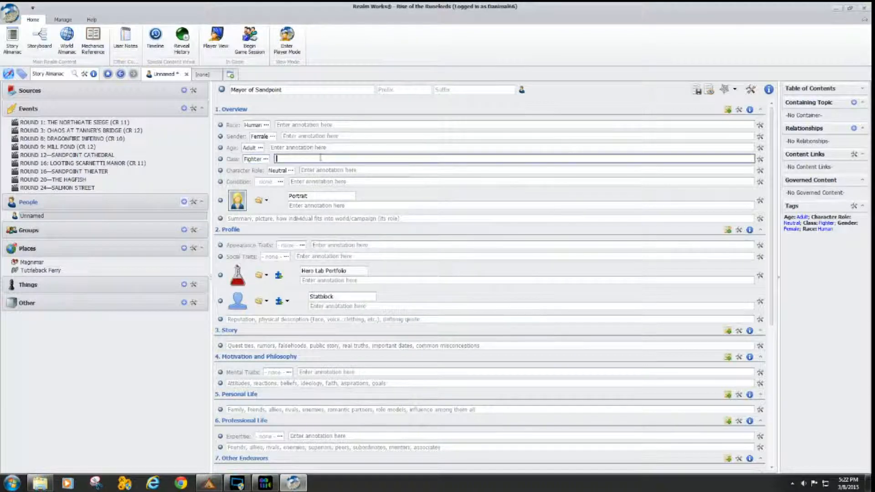
pyautogui.write('Rel')
pyautogui.write('ired fighte')
pyautogui.write('r, became mayor of')
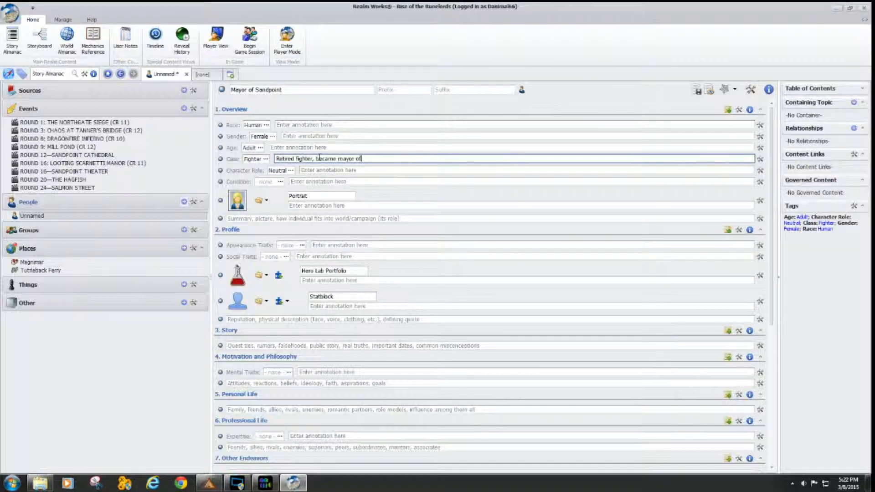
pyautogui.write(' Sandpoint 25 years ago.')
pyautogui.click(317, 171)
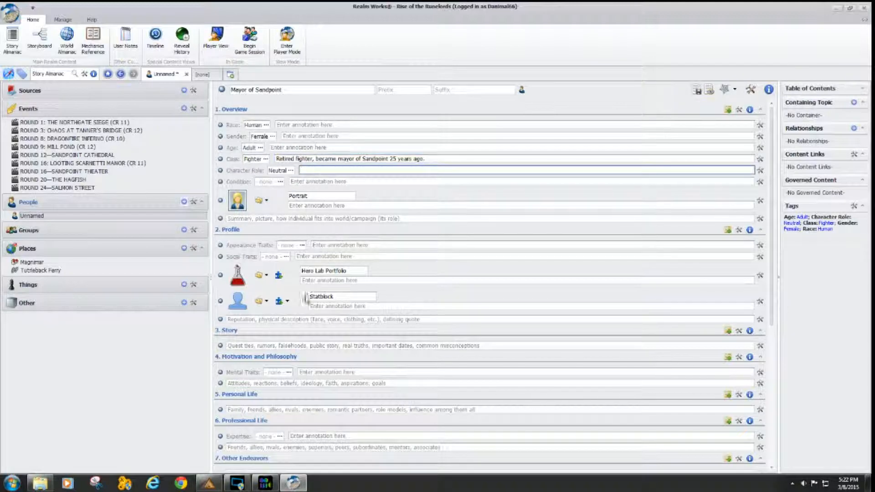
# Save the Mayor of Sandpoint topic and link the word Sandpoint in its class annotation to the Sandpoint topic.
pyautogui.scroll(-3, 295, 321)
pyautogui.scroll(-3, 295, 321)
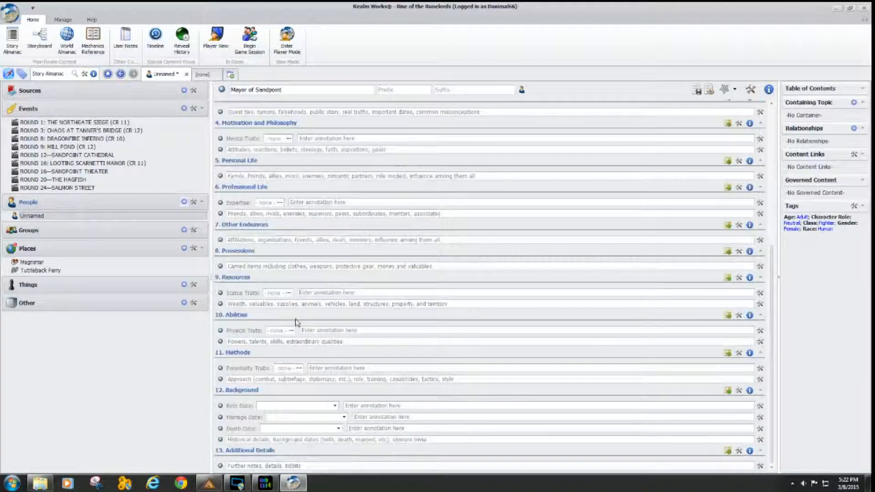
pyautogui.scroll(1, 297, 323)
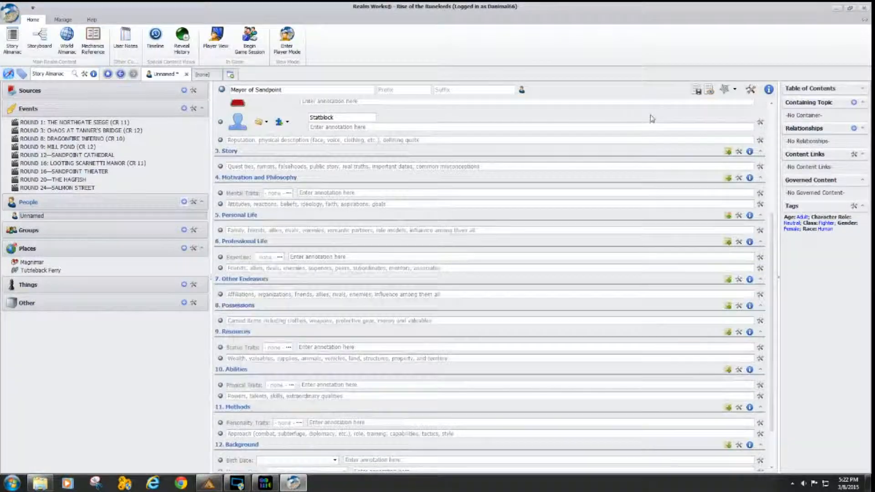
pyautogui.click(696, 90)
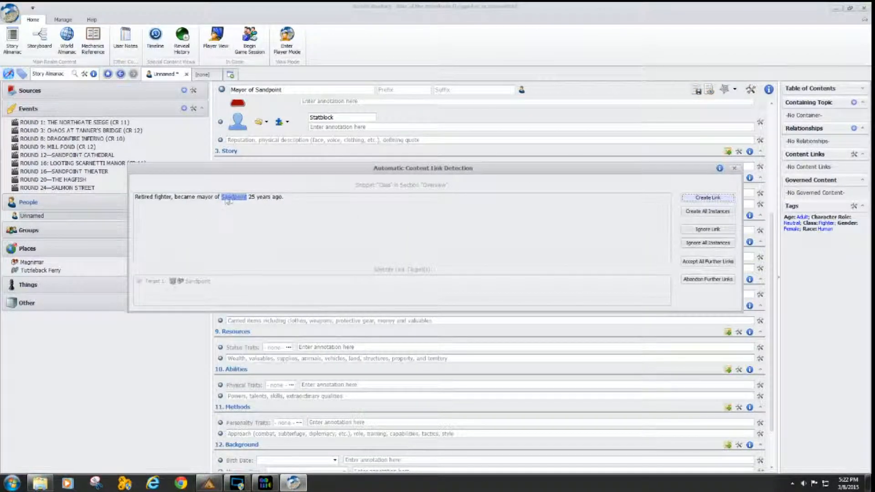
pyautogui.click(709, 197)
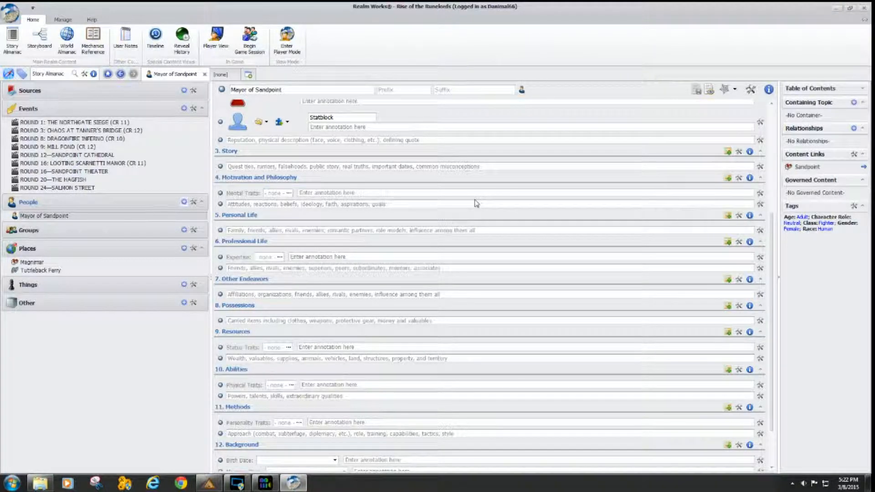
pyautogui.scroll(1, 476, 203)
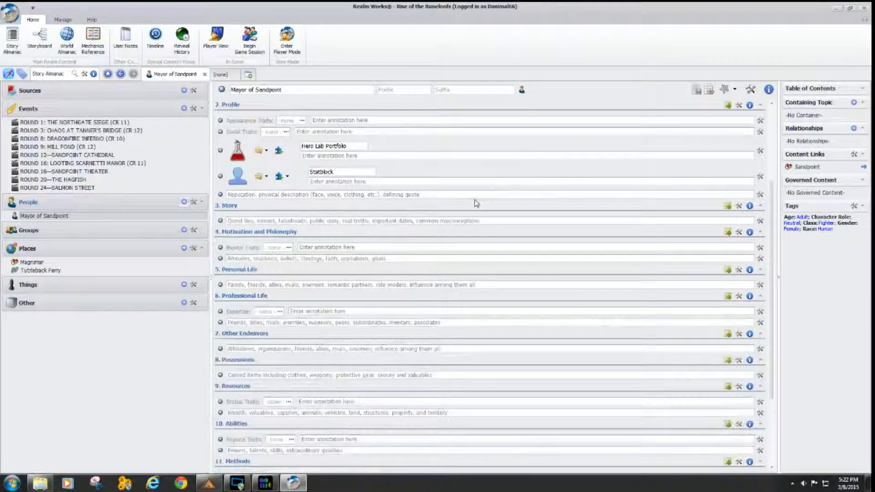